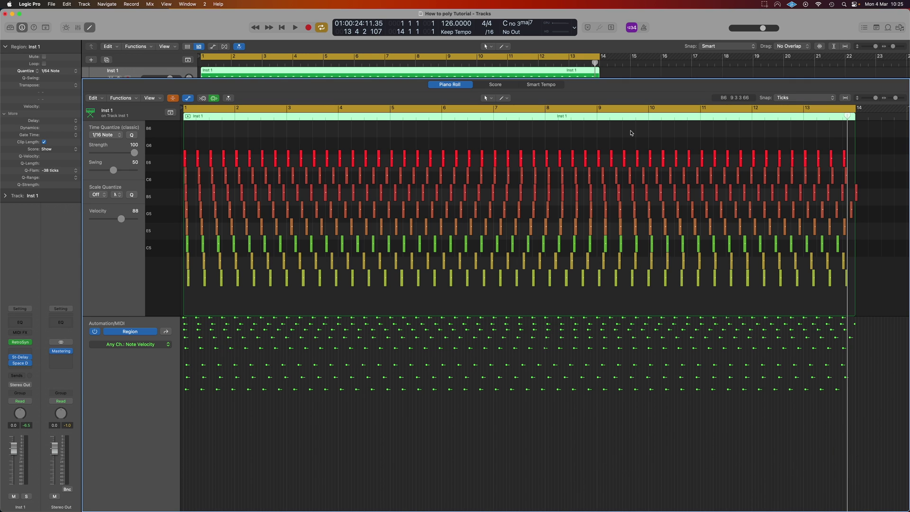
- Mute Inst 1 and add a new software instrument track running Retro Synth (Stereo)
{"action": "key", "text": "e"}
{"action": "left_click", "coordinate": [111, 78]}
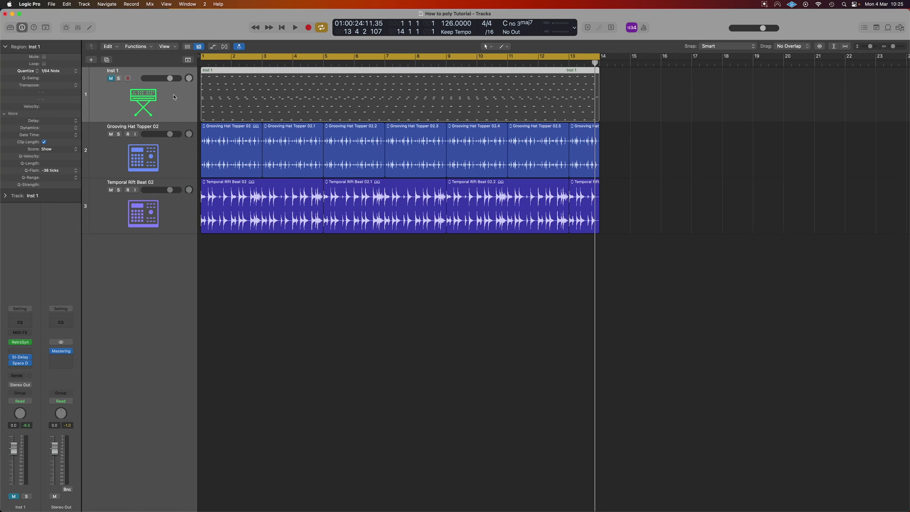
{"action": "left_click", "coordinate": [91, 60]}
{"action": "double_click", "coordinate": [334, 195]}
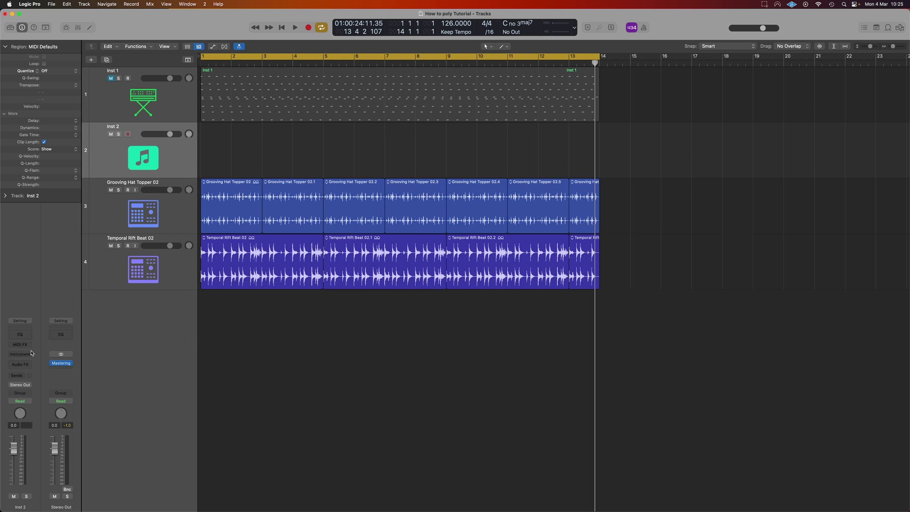
{"action": "left_click", "coordinate": [28, 354]}
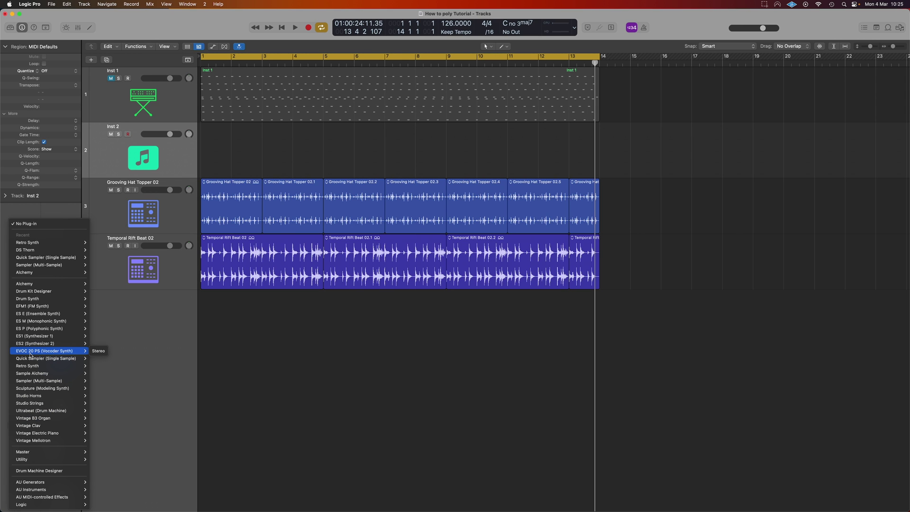
{"action": "left_click", "coordinate": [97, 366]}
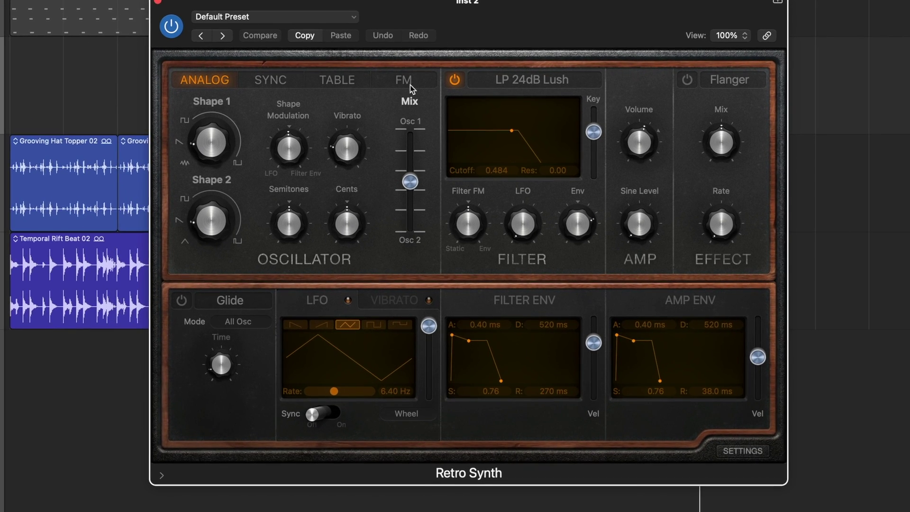
- Switch Retro Synth to FM mode with minimum FM amount and zero amp envelope sustain
{"action": "left_click", "coordinate": [407, 91]}
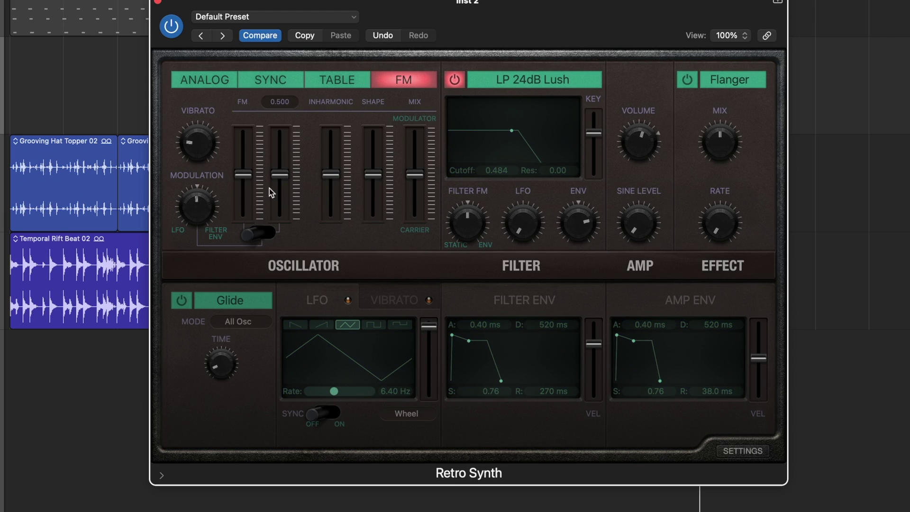
{"action": "left_click_drag", "start_coordinate": [243, 182], "coordinate": [244, 253]}
{"action": "left_click_drag", "start_coordinate": [633, 340], "coordinate": [635, 404]}
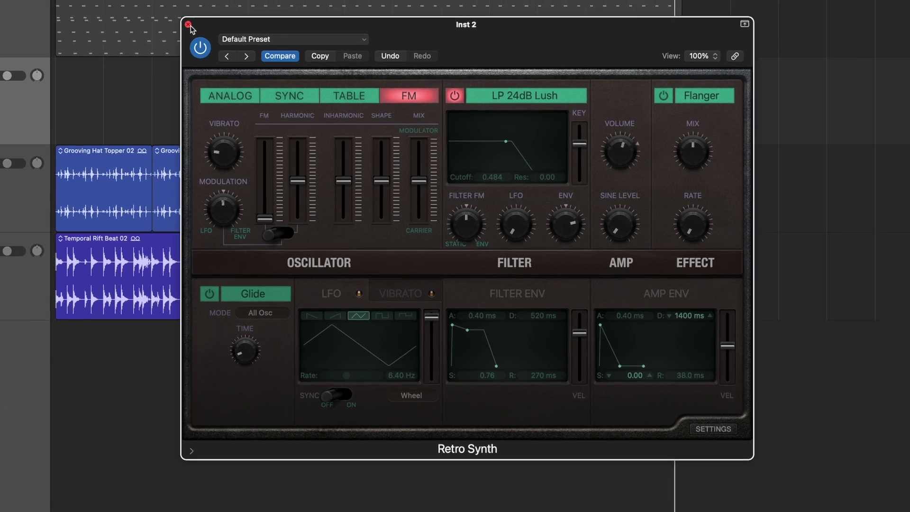
{"action": "left_click", "coordinate": [158, 1]}
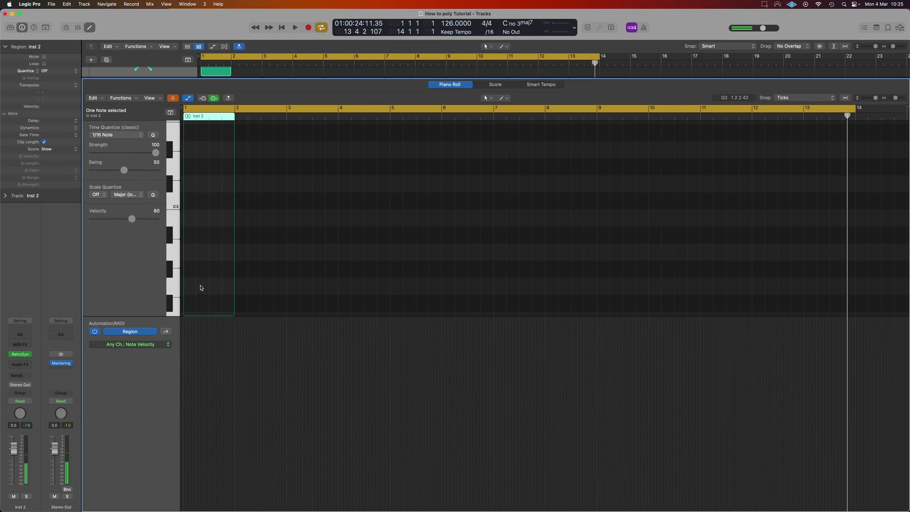
- Hide the note editor and the Automation/MIDI lane, leaving the empty Inst 2 region in view
{"action": "scroll", "coordinate": [200, 288], "scroll_direction": "up", "scroll_amount": 3}
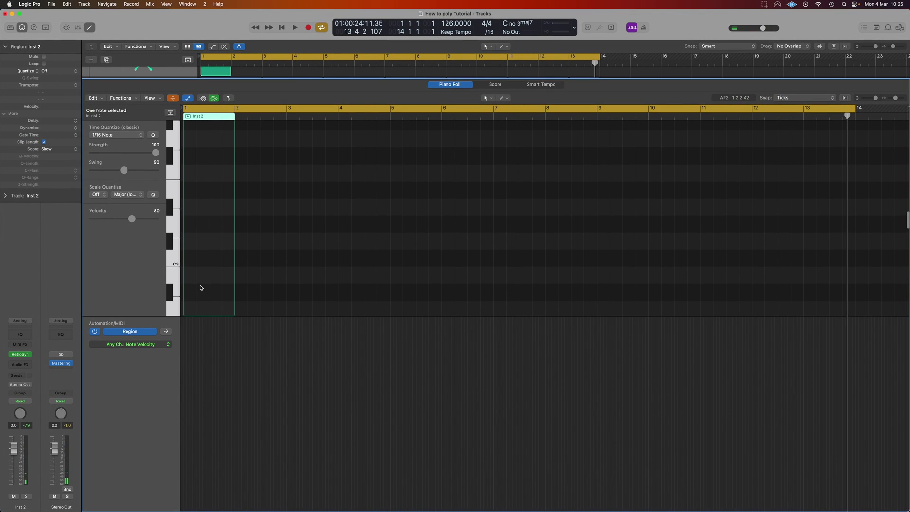
{"action": "key", "text": "e"}
{"action": "key", "text": "e"}
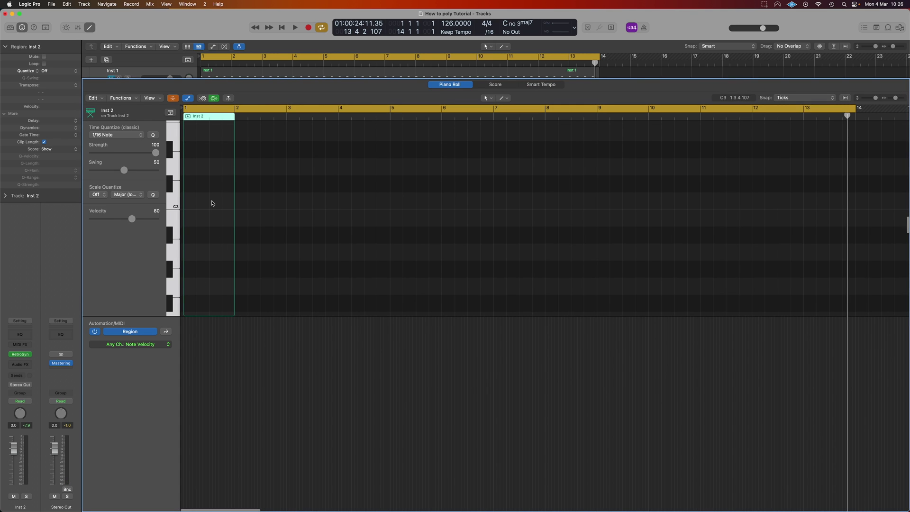
{"action": "left_click", "coordinate": [189, 100]}
{"action": "left_click_drag", "start_coordinate": [194, 338], "coordinate": [195, 297]}
{"action": "scroll", "coordinate": [195, 298], "scroll_direction": "up", "scroll_amount": 5}
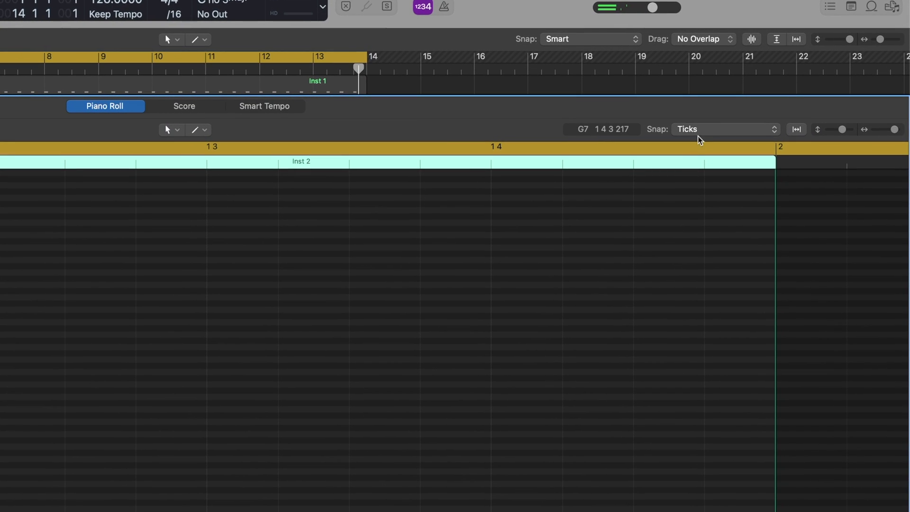
- Set the Piano Roll snap to Bar and zoom in vertically on the note grid
{"action": "left_click", "coordinate": [704, 131]}
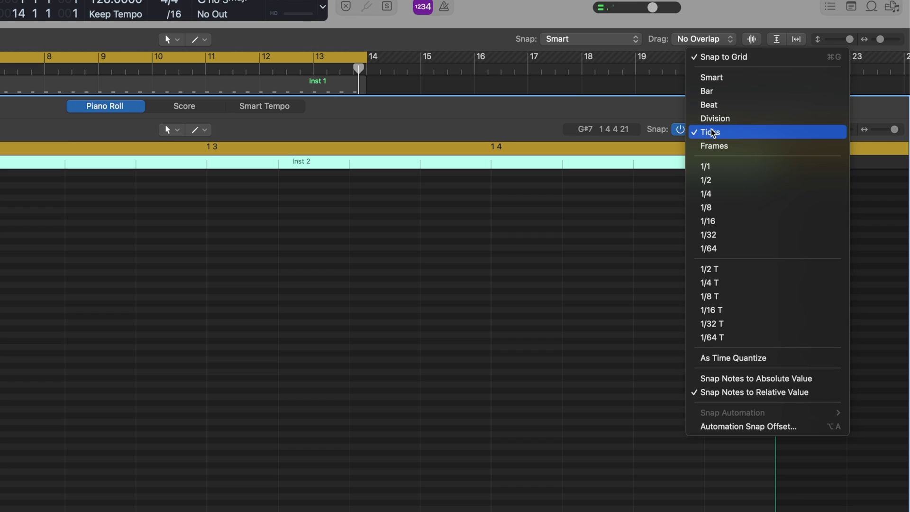
{"action": "left_click", "coordinate": [729, 92]}
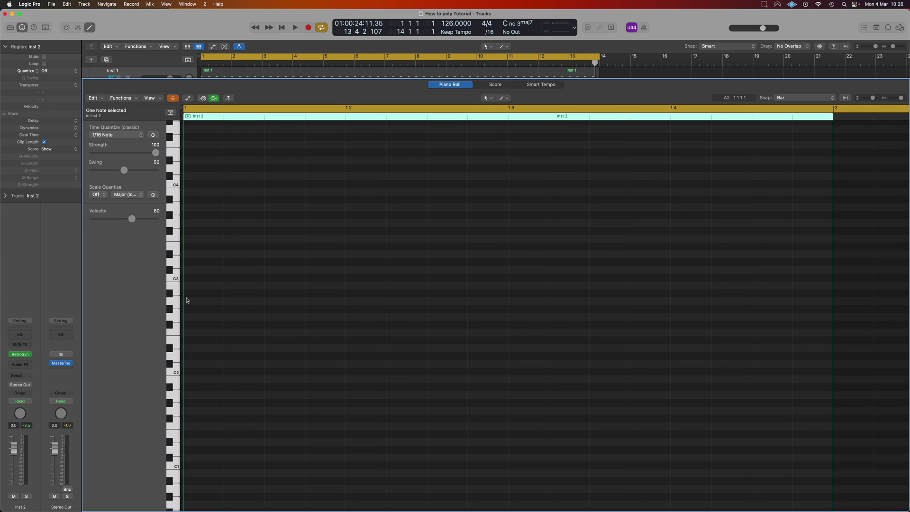
{"action": "left_click", "coordinate": [187, 298], "text": "ctrl+alt"}
- Draw a C3–E3–G3–B3 chord at beat 1 with the Pencil, removing a stray C4
{"action": "left_click", "coordinate": [185, 306]}
{"action": "scroll", "coordinate": [189, 309], "scroll_direction": "down", "scroll_amount": 1}
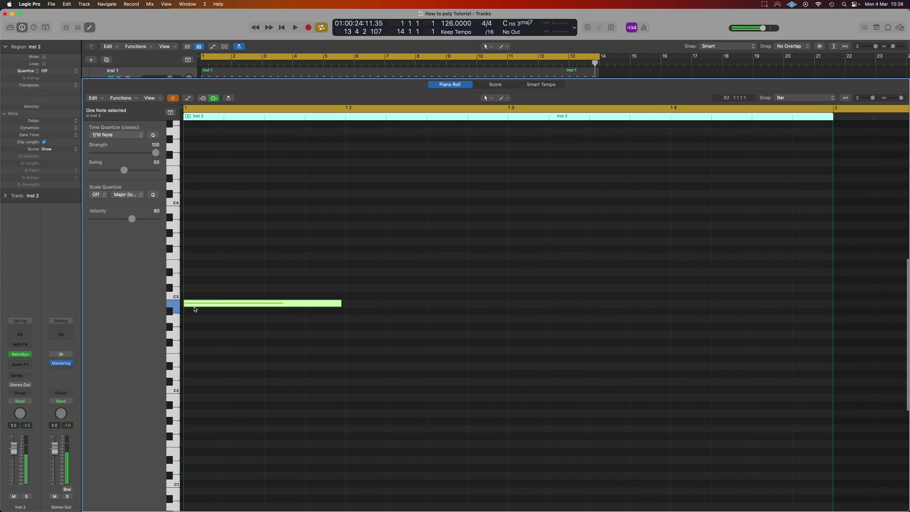
{"action": "left_click", "coordinate": [187, 272]}
{"action": "left_click", "coordinate": [187, 248]}
{"action": "left_click", "coordinate": [187, 216]}
{"action": "left_click", "coordinate": [188, 272]}
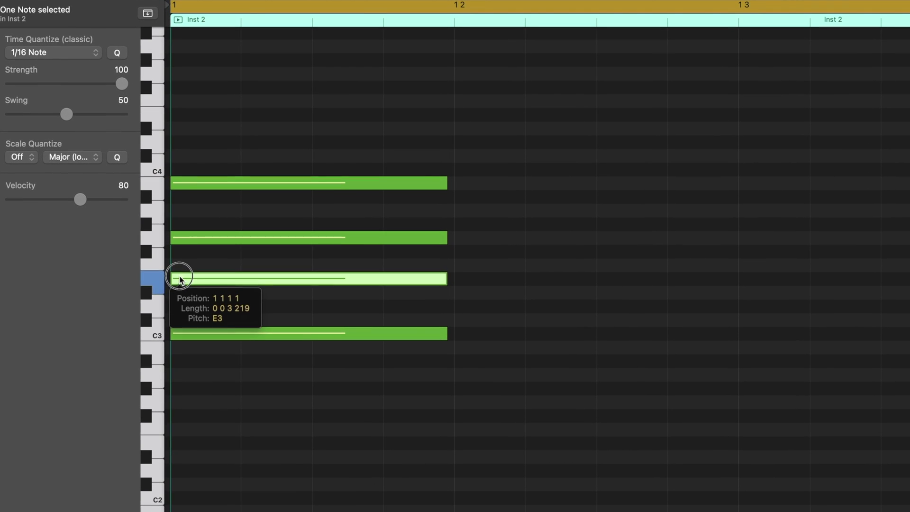
{"action": "left_click", "coordinate": [179, 265]}
{"action": "left_click", "coordinate": [180, 169]}
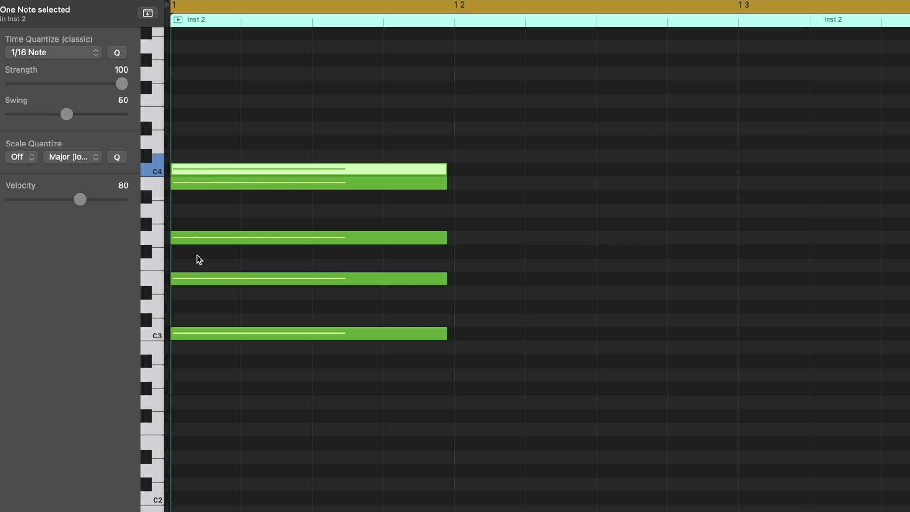
{"action": "left_click", "coordinate": [198, 169]}
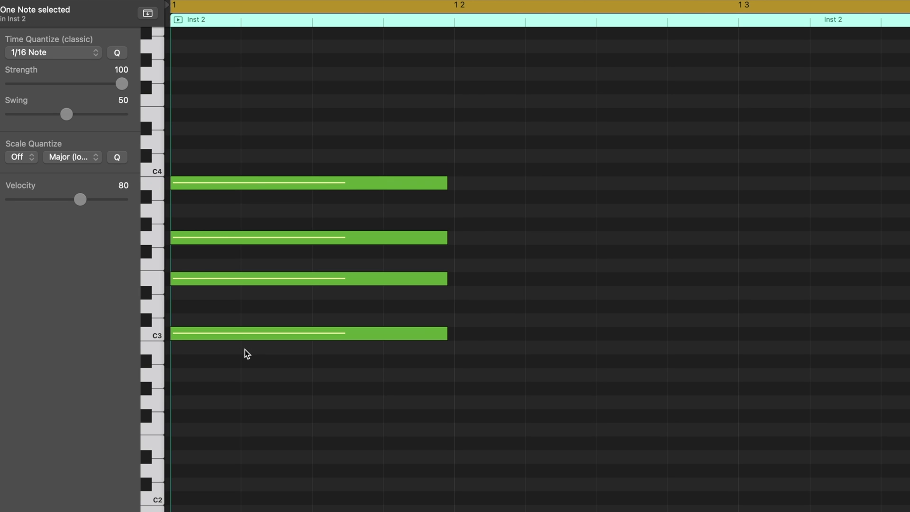
- Option-drag the four chord notes up 12 semitones to double them an octave higher
{"action": "left_click_drag", "start_coordinate": [290, 363], "coordinate": [226, 177]}
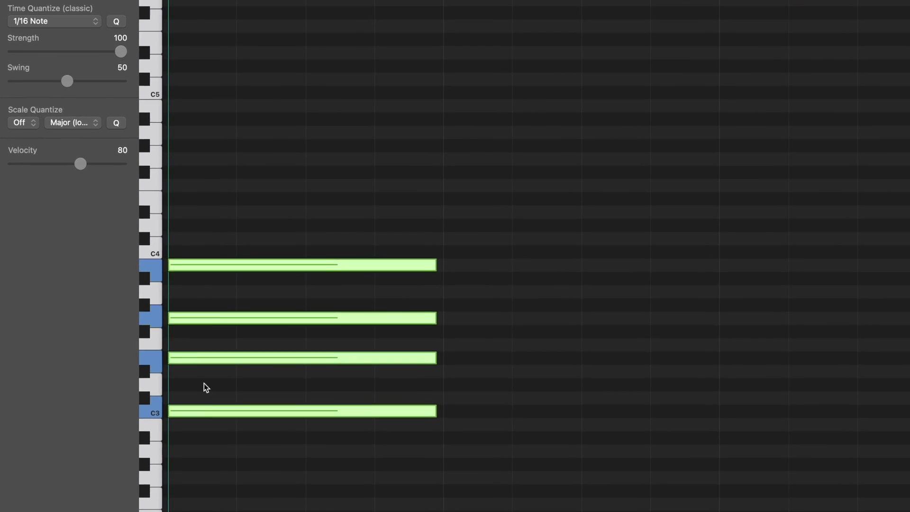
{"action": "left_click_drag", "start_coordinate": [204, 412], "coordinate": [198, 255]}
{"action": "left_click_drag", "start_coordinate": [391, 455], "coordinate": [365, 13]}
{"action": "left_click", "coordinate": [363, 15]}
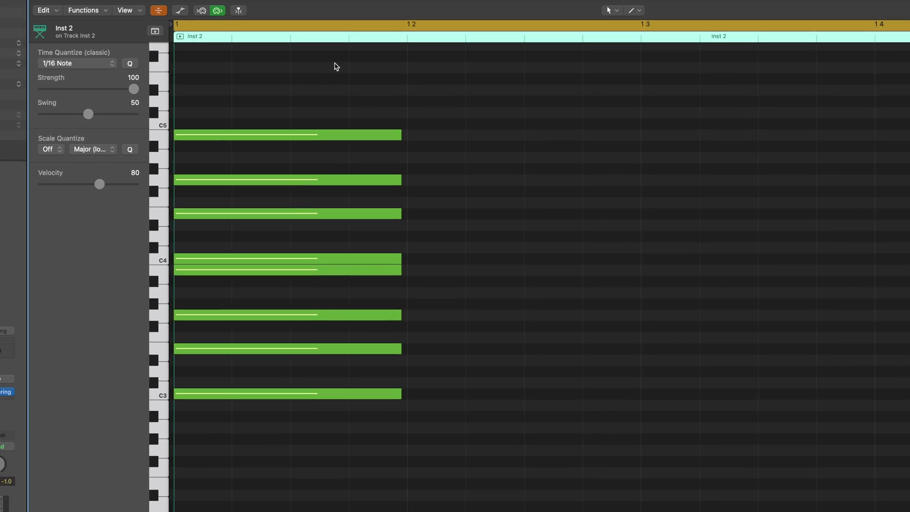
{"action": "left_click", "coordinate": [175, 99]}
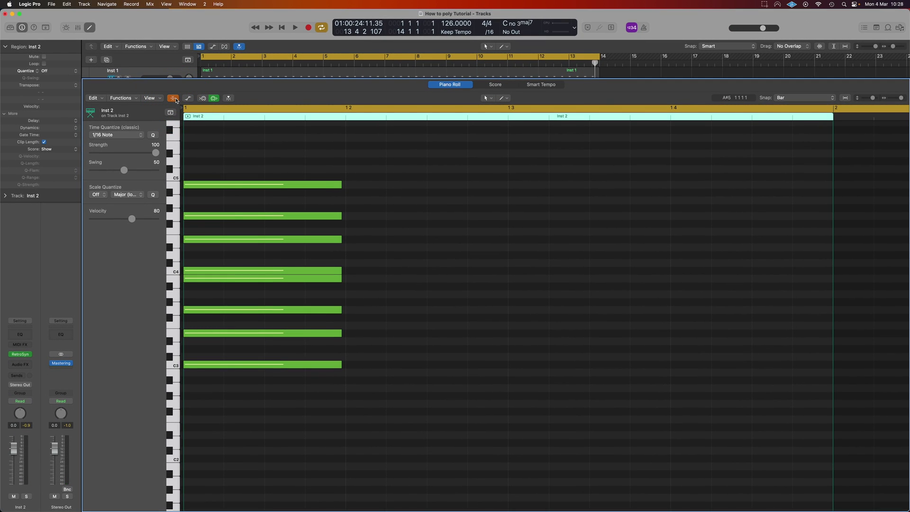
- Collapse the Piano Roll to only the eight used pitches, C3 to B4, and play the chord
{"action": "left_click", "coordinate": [175, 99]}
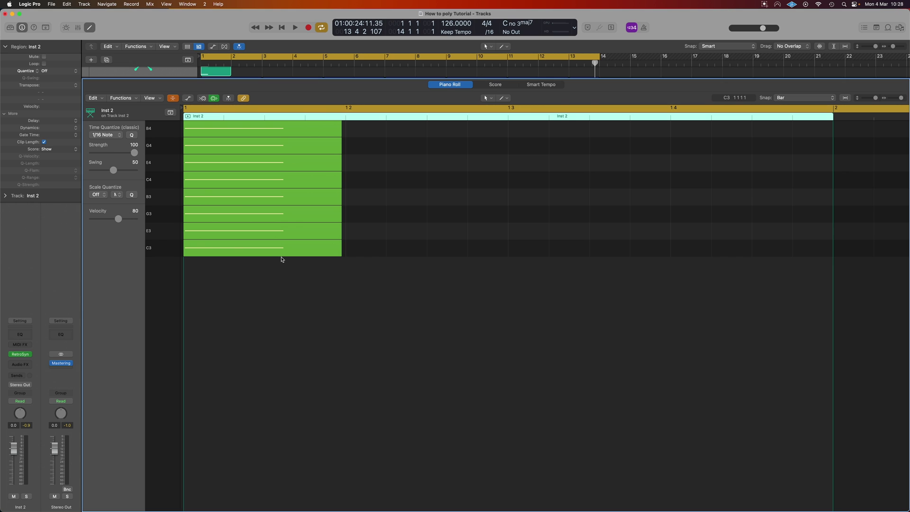
{"action": "key", "text": "space"}
{"action": "key", "text": "space"}
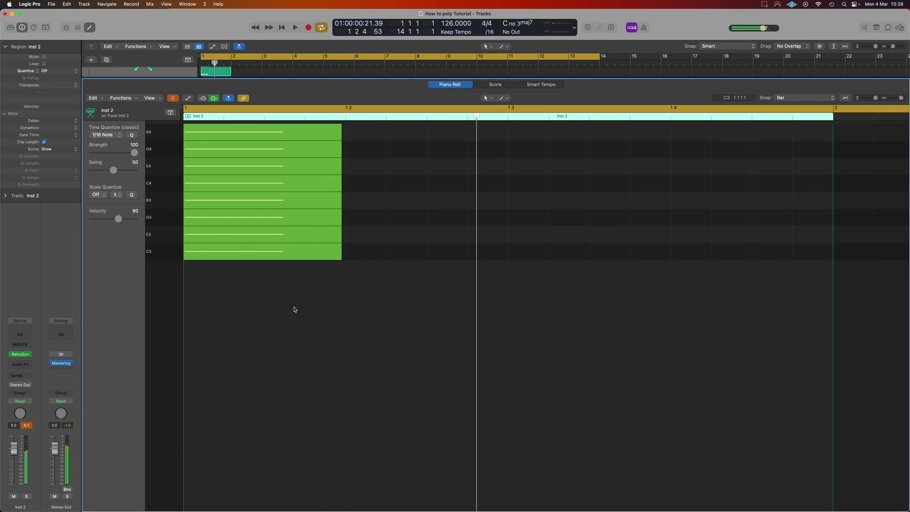
{"action": "scroll", "coordinate": [294, 309], "scroll_direction": "down", "scroll_amount": 1}
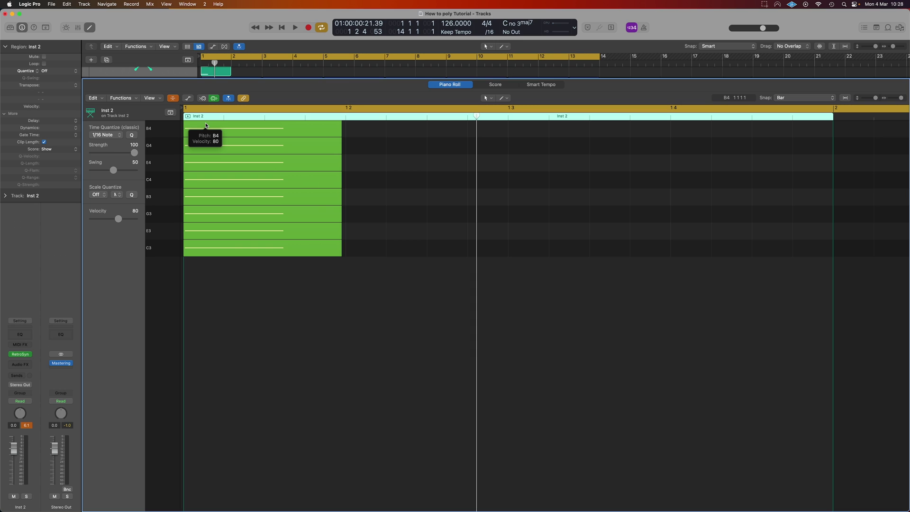
- Marquee-select the eight chord notes, then select the Inst 2 region in the Tracks area
{"action": "left_click_drag", "start_coordinate": [312, 318], "coordinate": [267, 124]}
{"action": "left_click", "coordinate": [241, 288]}
{"action": "left_click_drag", "start_coordinate": [313, 263], "coordinate": [264, 119]}
{"action": "left_click", "coordinate": [265, 323]}
{"action": "left_click", "coordinate": [216, 74]}
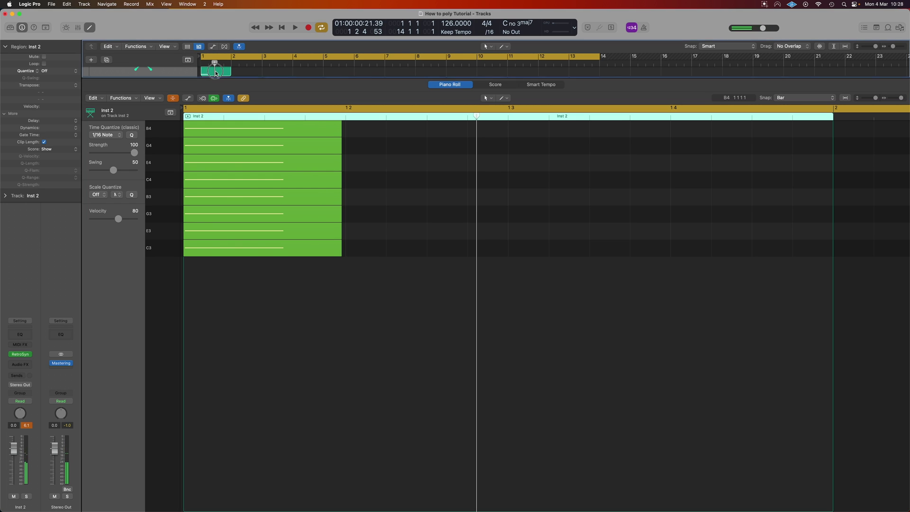
{"action": "left_click", "coordinate": [216, 73]}
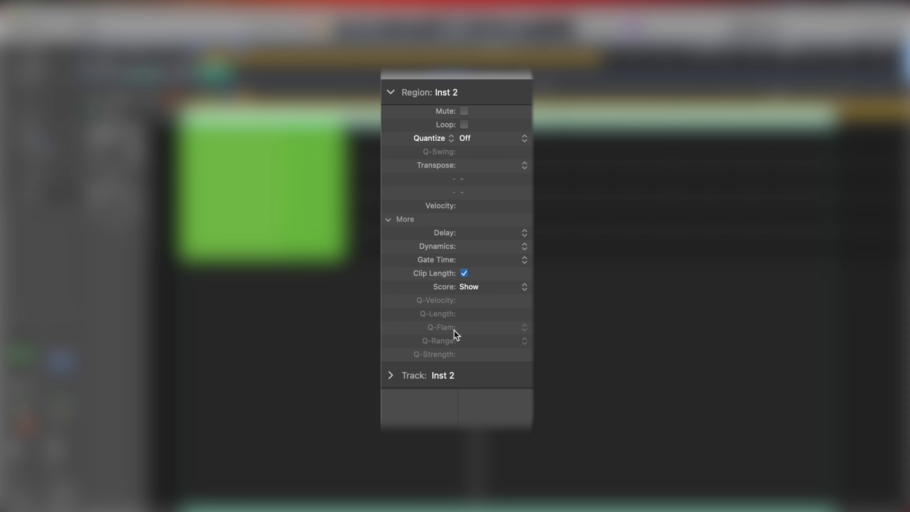
- Set the Inst 2 region Quantize to 1/64 Note and pull Q-Flam to about -34 ticks
{"action": "left_click", "coordinate": [468, 138]}
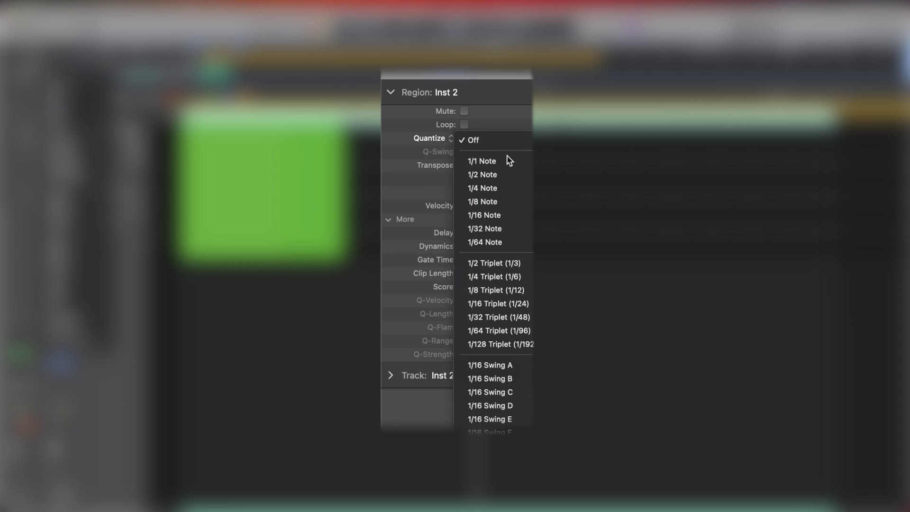
{"action": "left_click", "coordinate": [514, 250]}
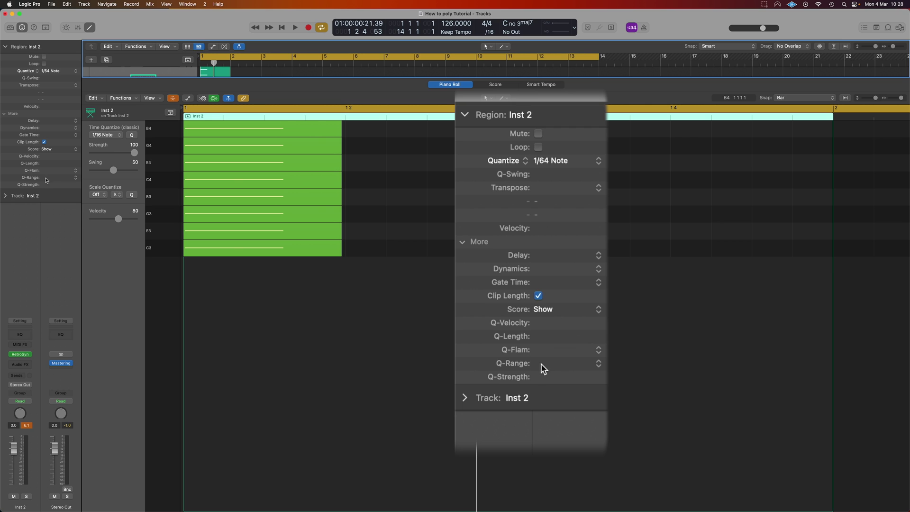
{"action": "left_click_drag", "start_coordinate": [42, 173], "coordinate": [47, 221]}
- Audition the flammed chord, then widen the region's Q-Flam to -137 ticks
{"action": "key", "text": "space"}
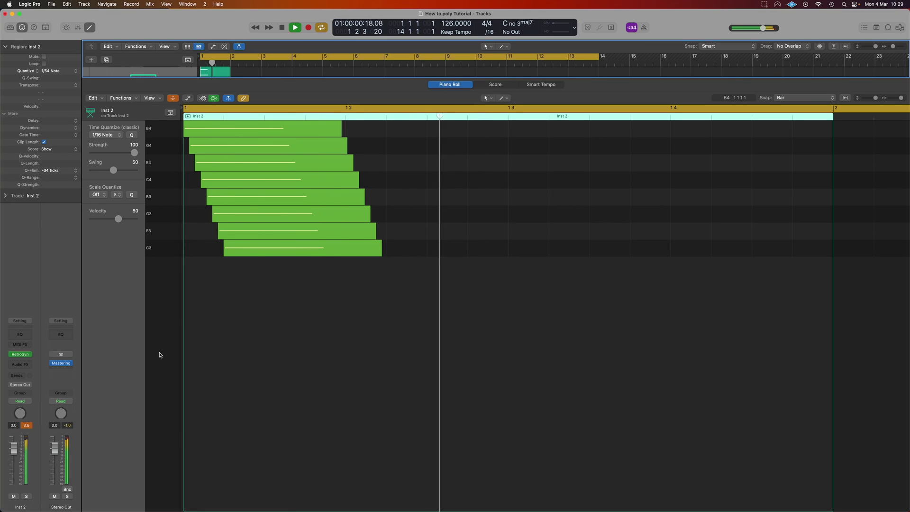
{"action": "key", "text": "space"}
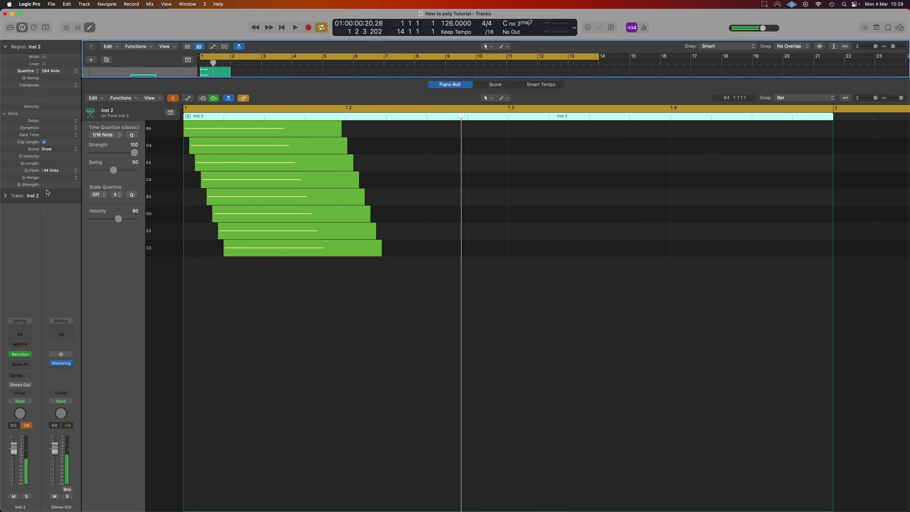
{"action": "left_click_drag", "start_coordinate": [46, 170], "coordinate": [63, 252]}
- Play the wider strum, select the eight notes, and shorten the cycle to bar 1
{"action": "key", "text": "space"}
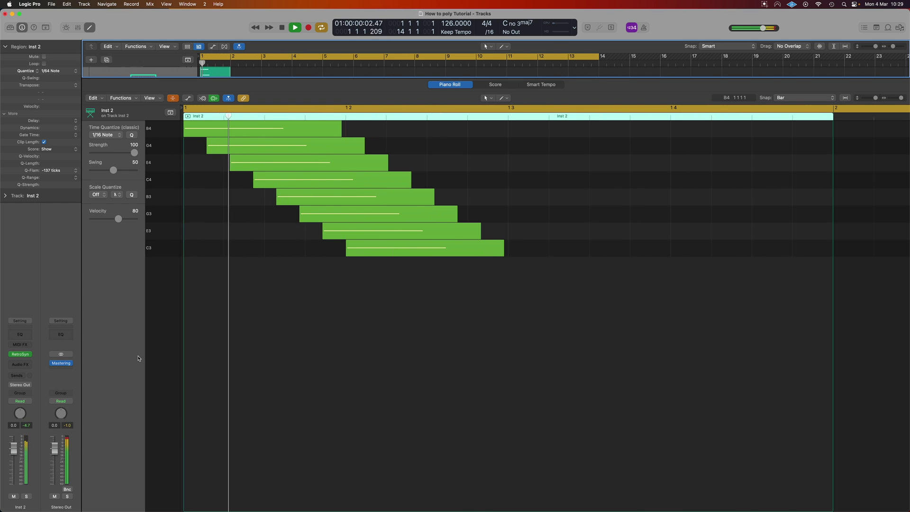
{"action": "key", "text": "space"}
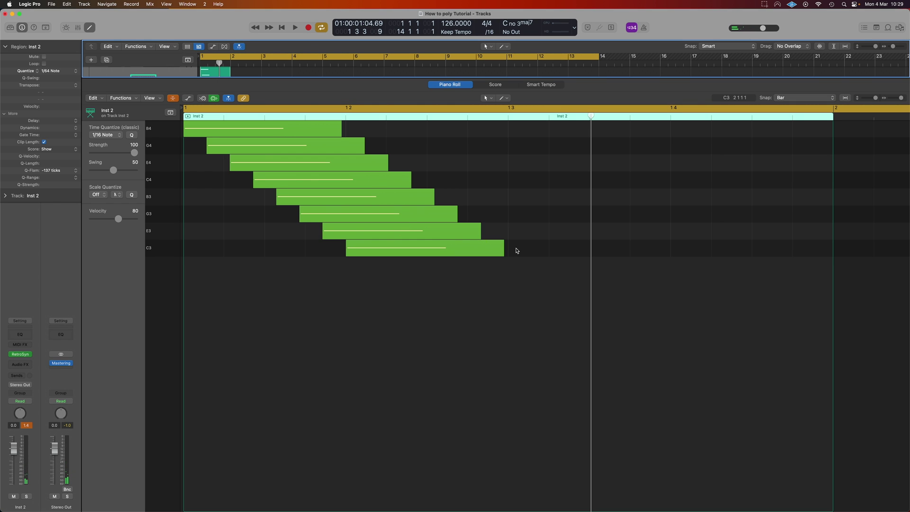
{"action": "left_click_drag", "start_coordinate": [524, 254], "coordinate": [265, 134]}
{"action": "left_click_drag", "start_coordinate": [598, 56], "coordinate": [231, 57]}
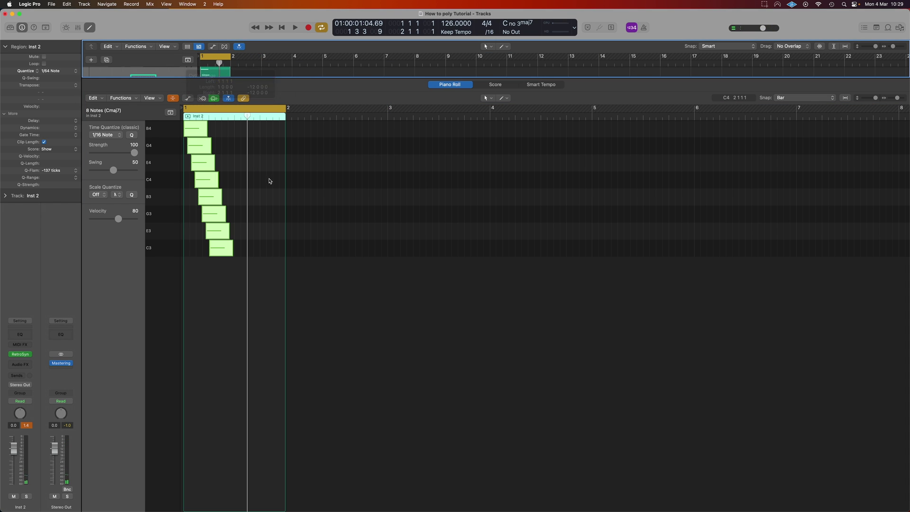
- Zoom in on the strummed notes, play and stop the one-bar loop, and open the Navigate menu
{"action": "key", "text": "super+Right"}
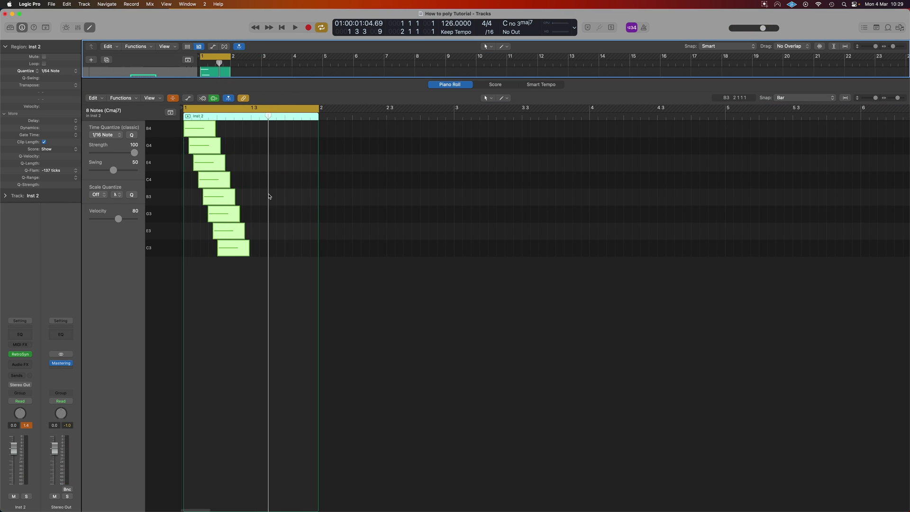
{"action": "key", "text": "space"}
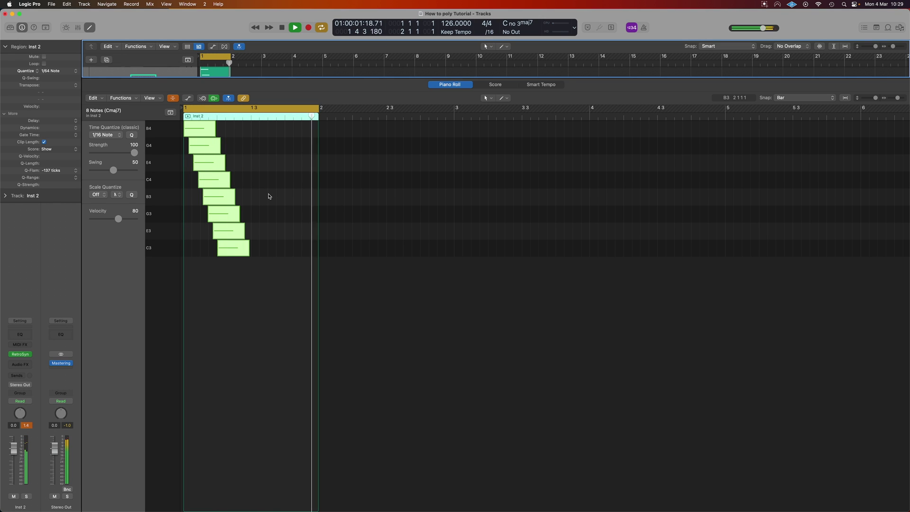
{"action": "key", "text": "space"}
{"action": "left_click", "coordinate": [267, 196]}
{"action": "key", "text": "super+Right"}
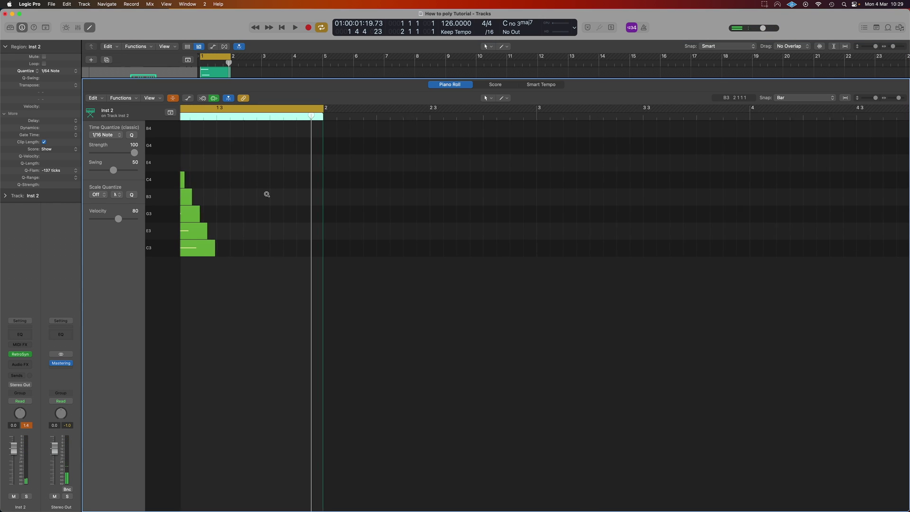
{"action": "key", "text": "super+Right"}
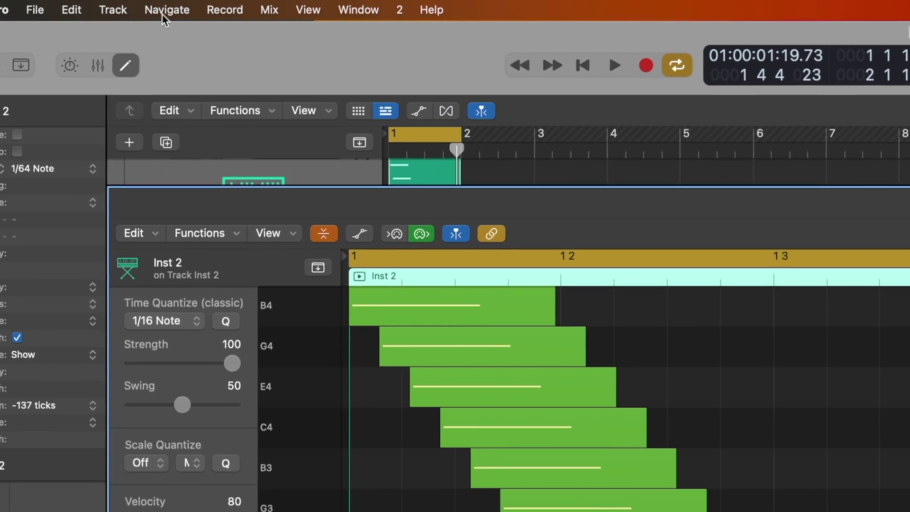
{"action": "left_click", "coordinate": [106, 5]}
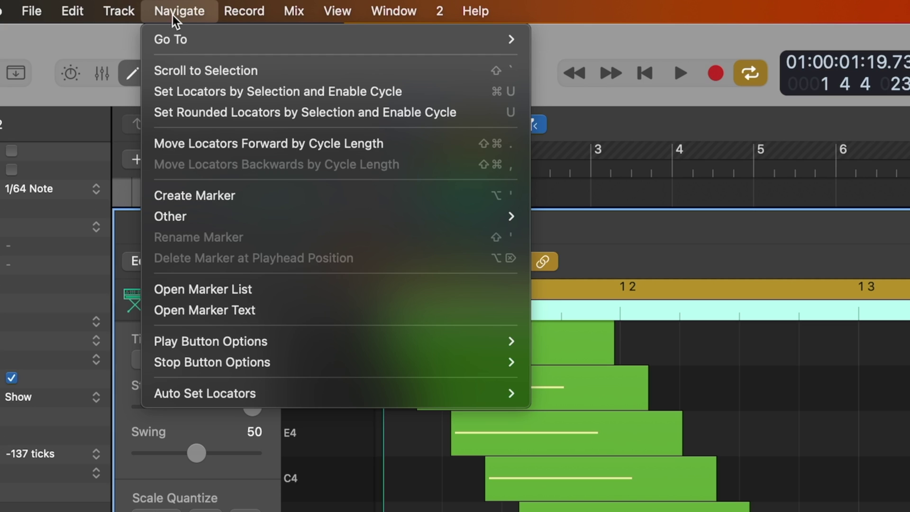
- Go to the Right Locator via Navigate > Go To and check its key command assignment
{"action": "mouse_move", "coordinate": [183, 38]}
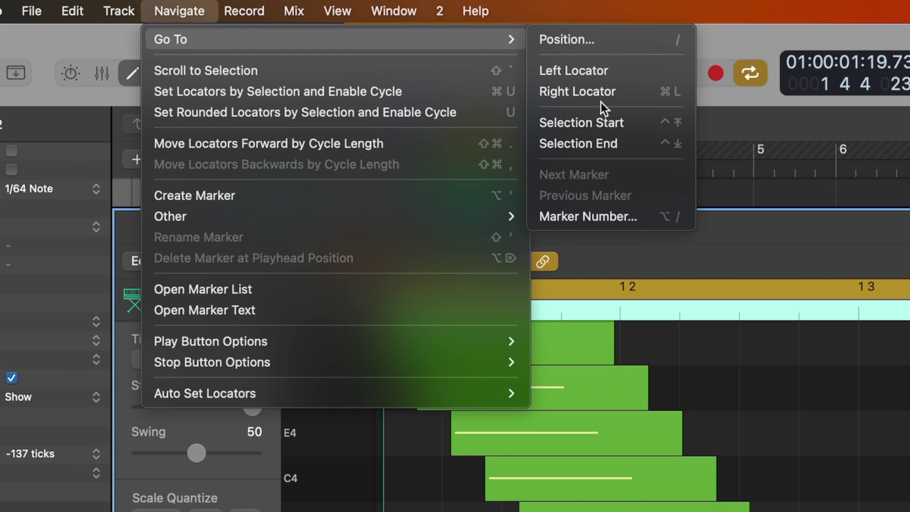
{"action": "left_click", "coordinate": [665, 96]}
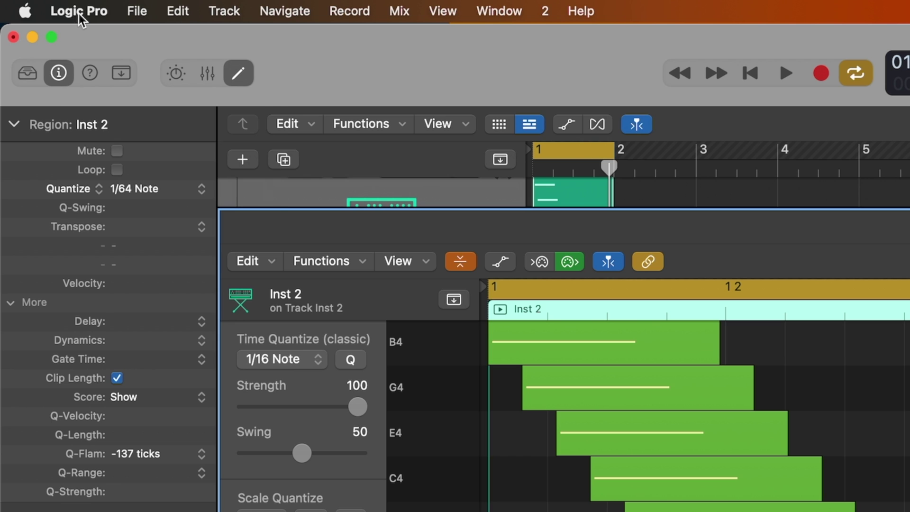
{"action": "left_click", "coordinate": [80, 11]}
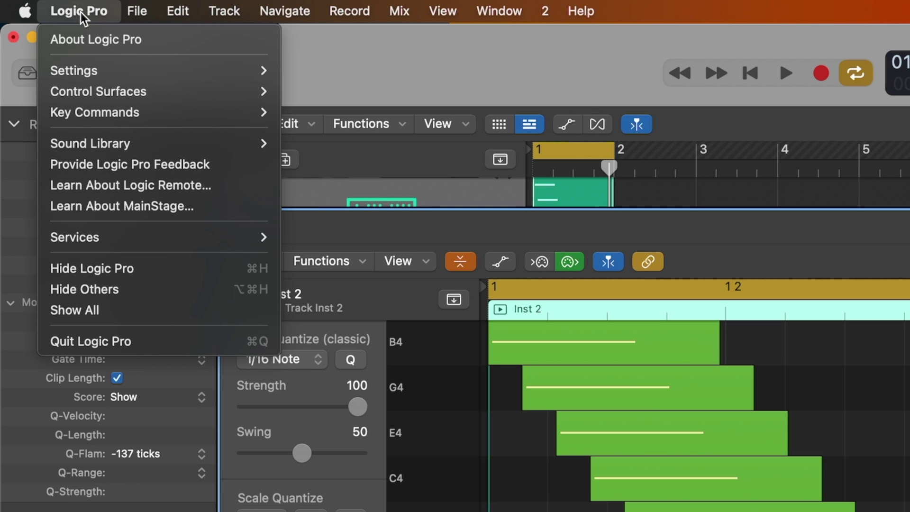
{"action": "mouse_move", "coordinate": [122, 114]}
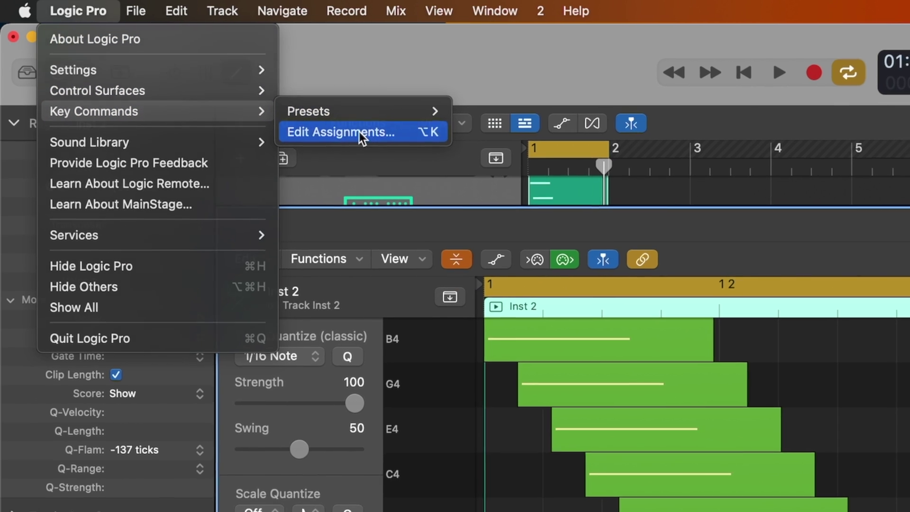
{"action": "left_click", "coordinate": [361, 133]}
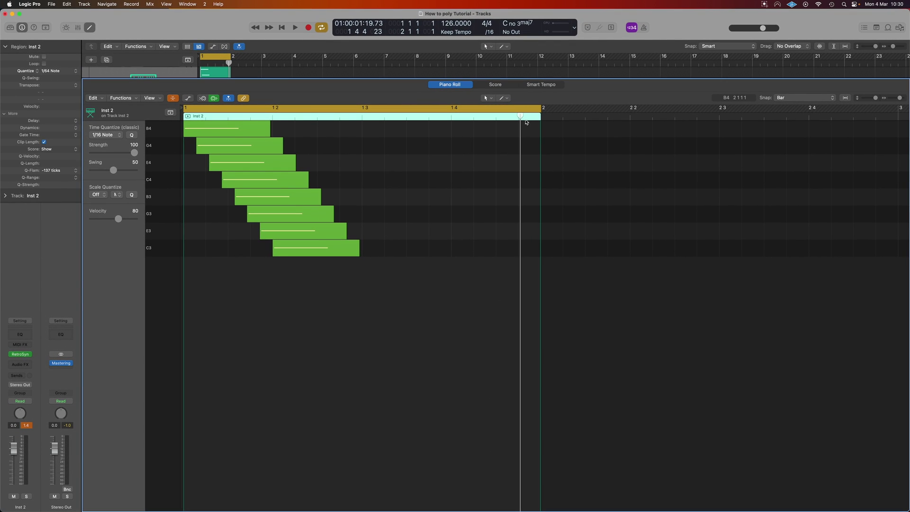
{"action": "left_click", "coordinate": [519, 118]}
- Place the playhead on the ruler exactly at bar 2, the cycle's end
{"action": "left_click", "coordinate": [423, 127]}
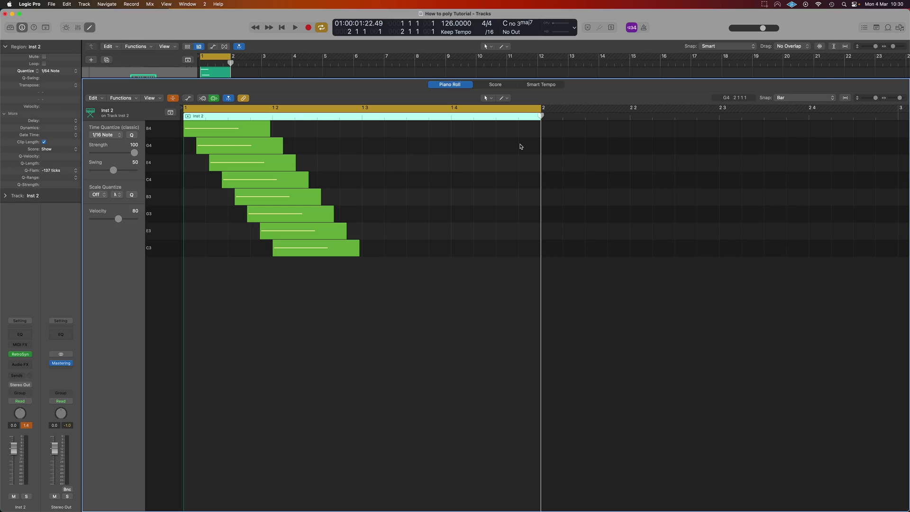
- Set the Piano Roll snap to Ticks and reset the track peak level readouts
{"action": "mouse_move", "coordinate": [781, 104]}
{"action": "left_click", "coordinate": [810, 100]}
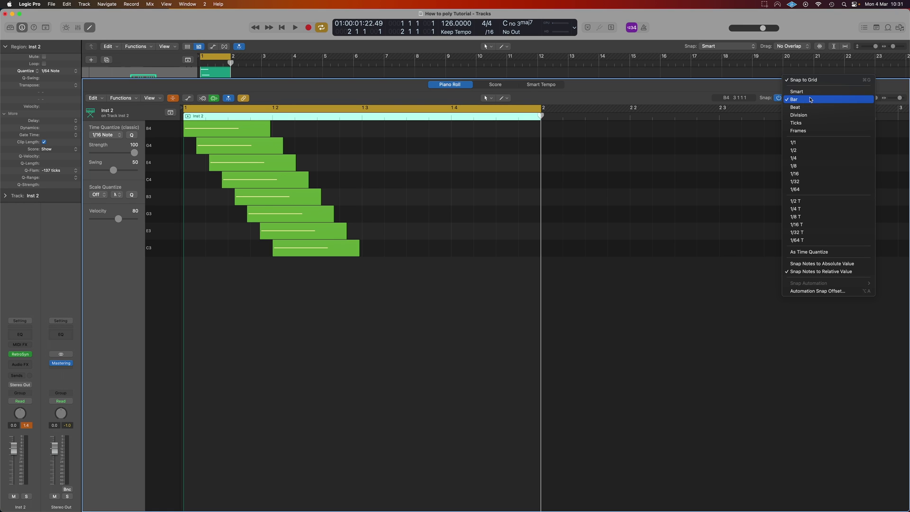
{"action": "left_click", "coordinate": [810, 124]}
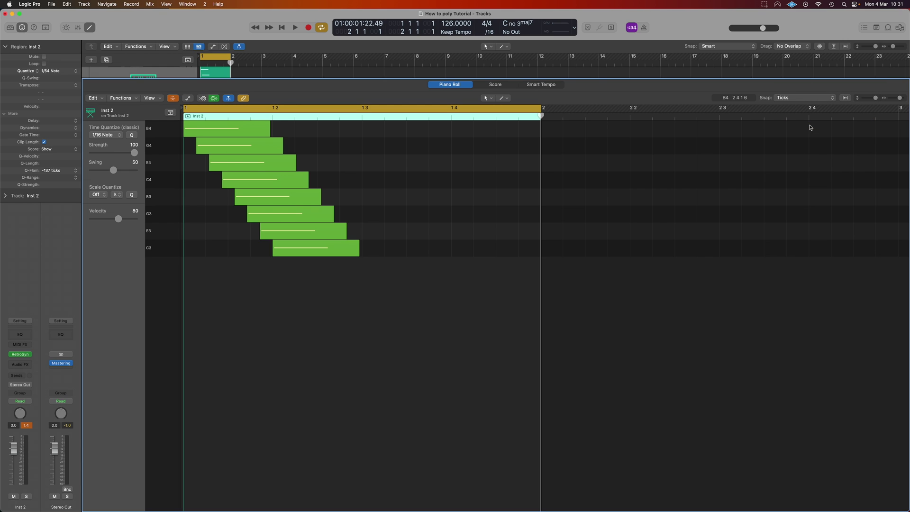
{"action": "left_click", "coordinate": [805, 99]}
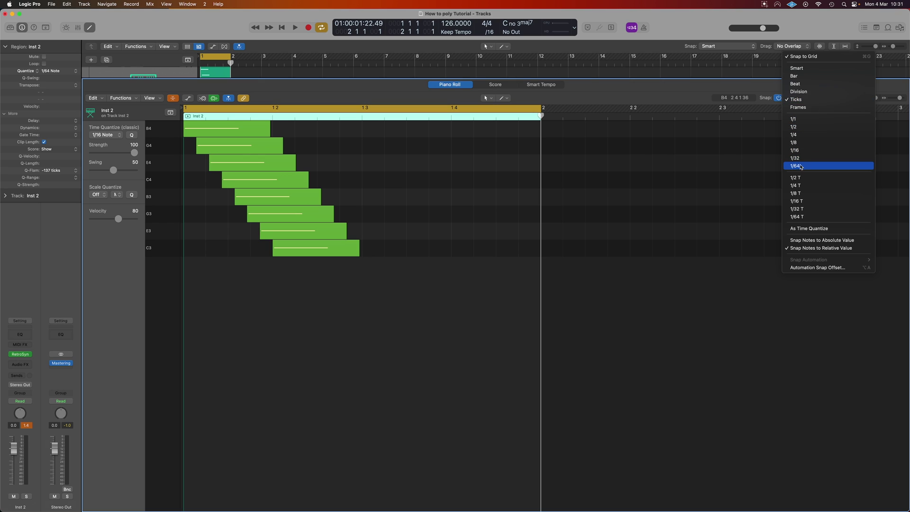
{"action": "left_click", "coordinate": [806, 99]}
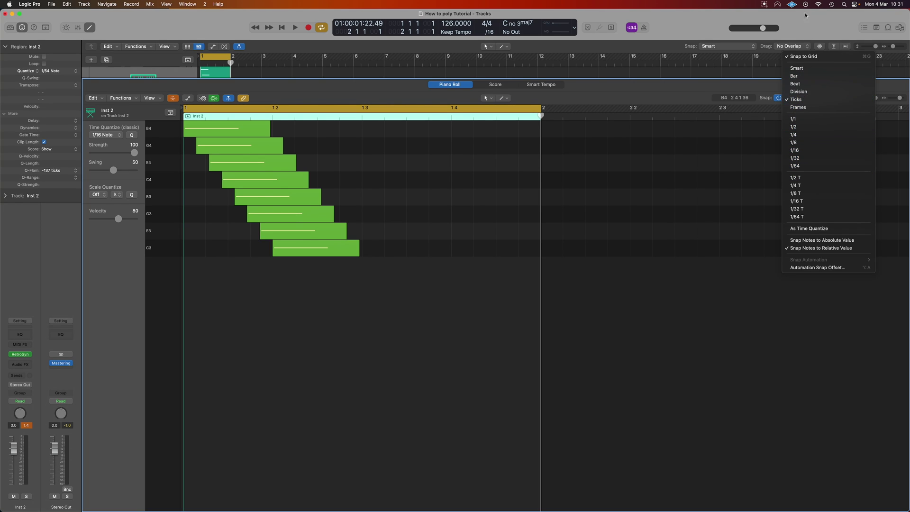
{"action": "left_click", "coordinate": [27, 428]}
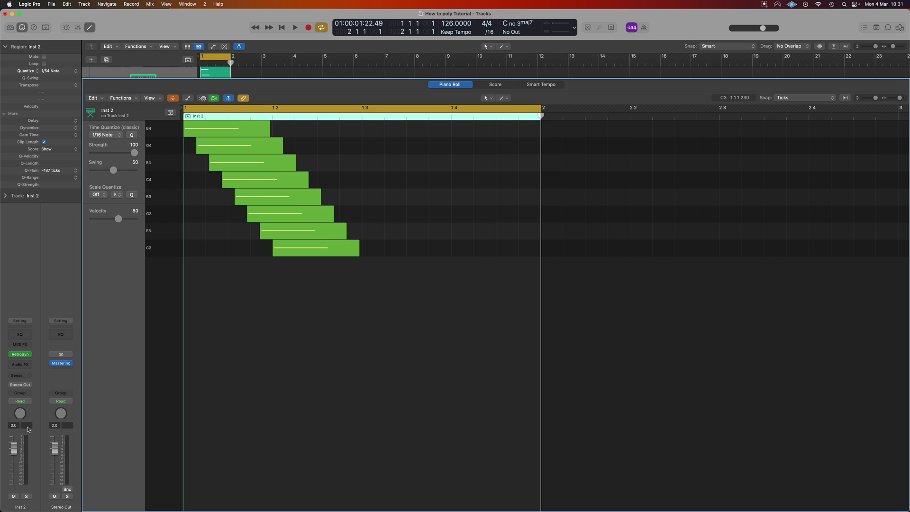
- Audition the B4, B3 and G3 notes, reselect B4, and open the piano roll Edit menu
{"action": "left_click", "coordinate": [238, 132]}
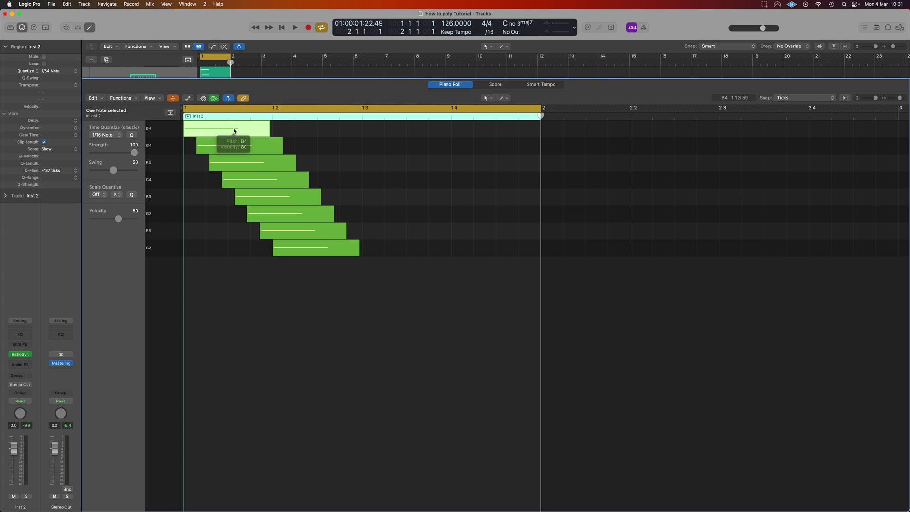
{"action": "left_click", "coordinate": [268, 198]}
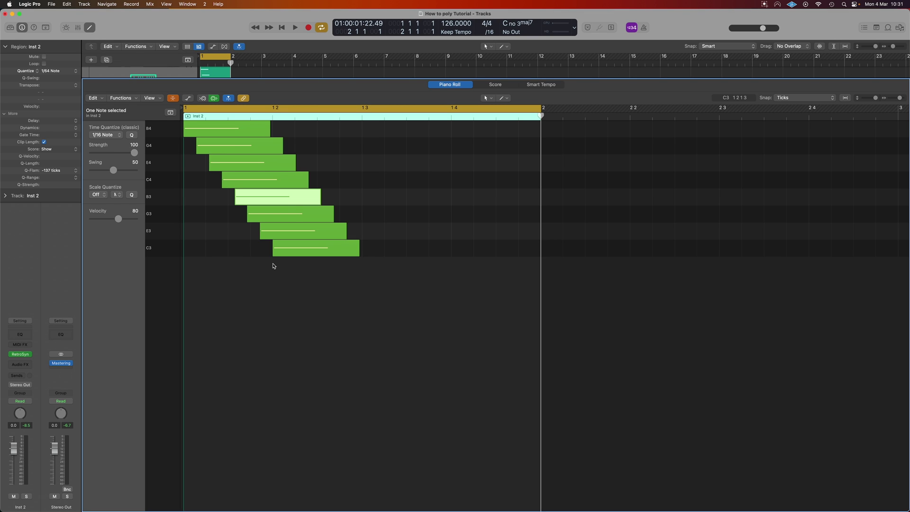
{"action": "left_click", "coordinate": [288, 216]}
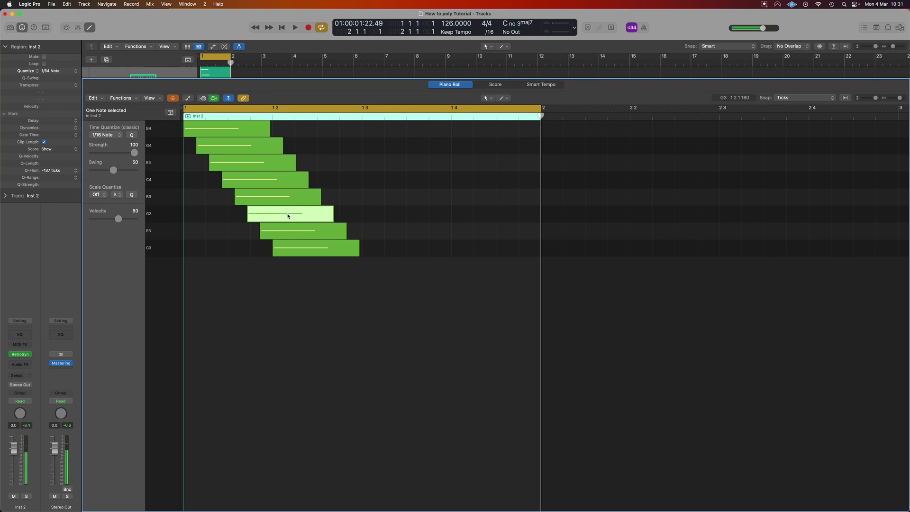
{"action": "mouse_move", "coordinate": [288, 216]}
{"action": "left_click", "coordinate": [212, 128]}
{"action": "mouse_move", "coordinate": [212, 128]}
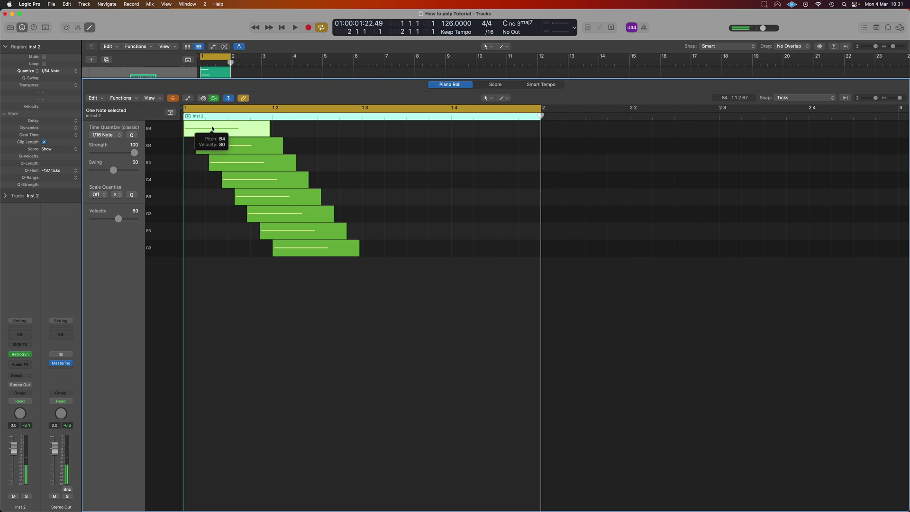
{"action": "left_click", "coordinate": [94, 98]}
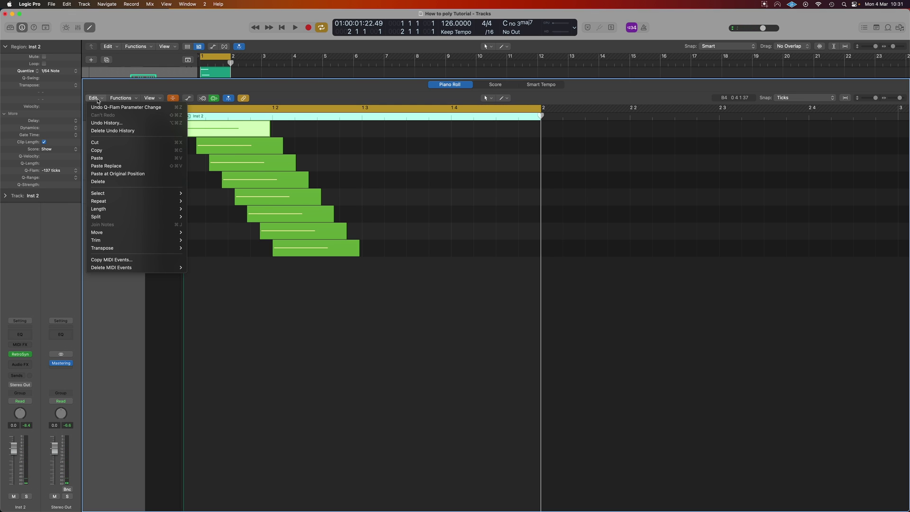
- Repeat the selected B4 note 64 times with Beat adjustment
{"action": "mouse_move", "coordinate": [127, 205]}
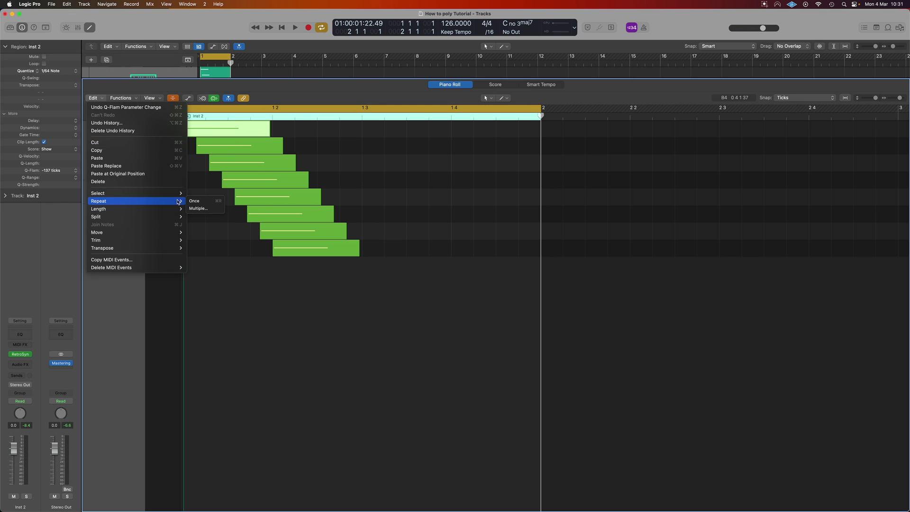
{"action": "left_click", "coordinate": [198, 209]}
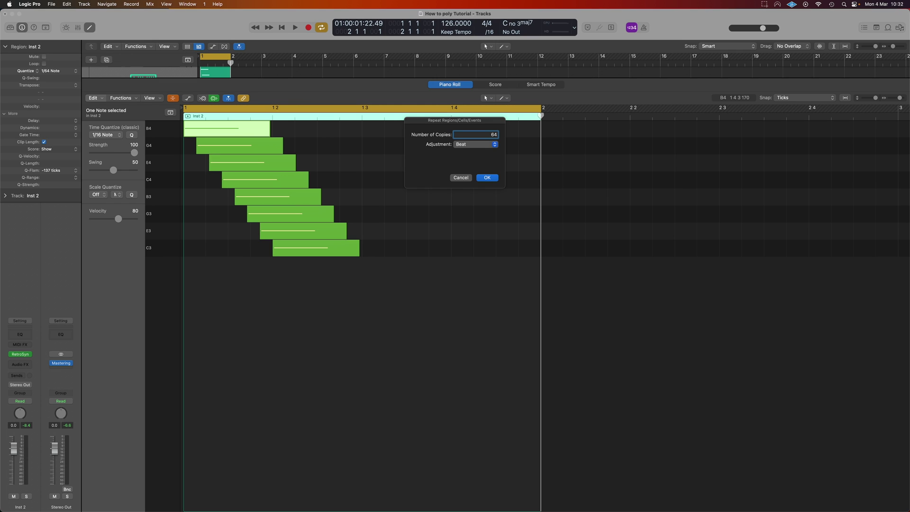
{"action": "left_click", "coordinate": [484, 144]}
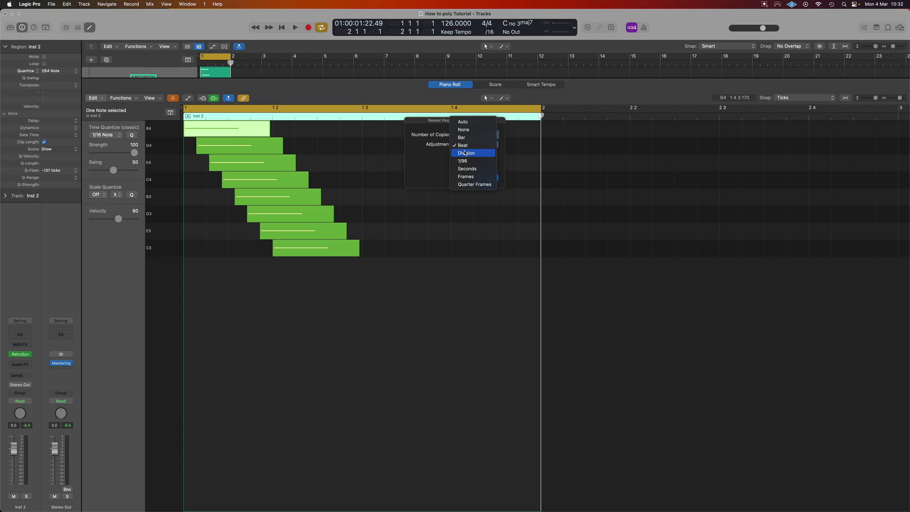
{"action": "left_click", "coordinate": [478, 145]}
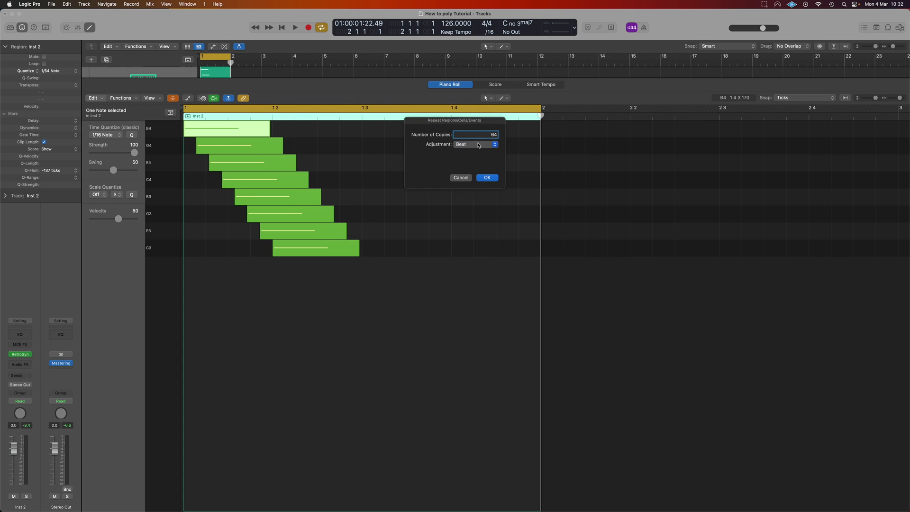
{"action": "left_click", "coordinate": [488, 177]}
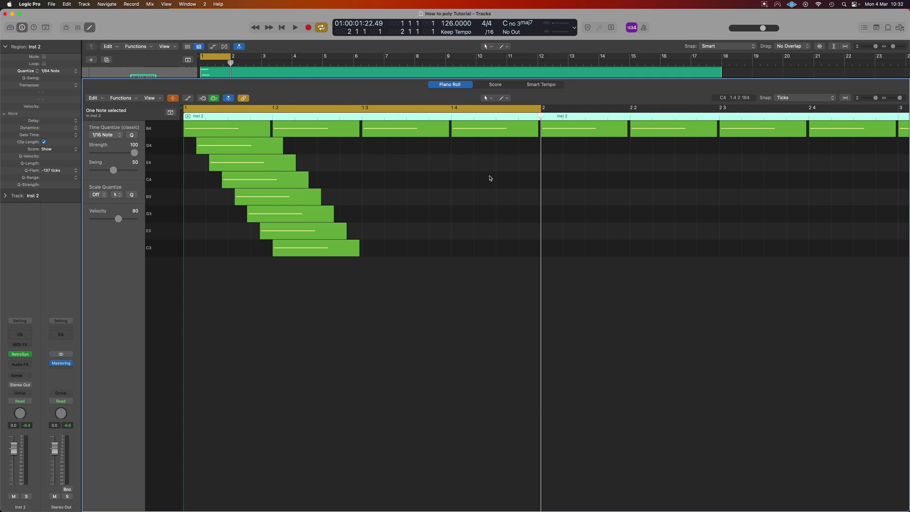
- Zoom out, play back the repeated B4 notes, then close the Piano Roll
{"action": "left_click", "coordinate": [403, 162], "text": "ctrl+alt"}
{"action": "left_click", "coordinate": [403, 162], "text": "ctrl+alt"}
{"action": "left_click", "coordinate": [403, 162], "text": "ctrl+alt"}
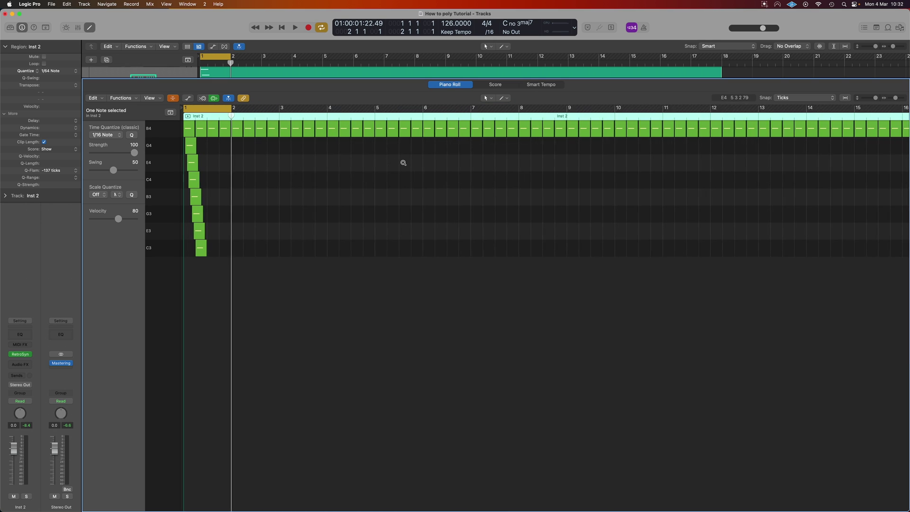
{"action": "key", "text": "space"}
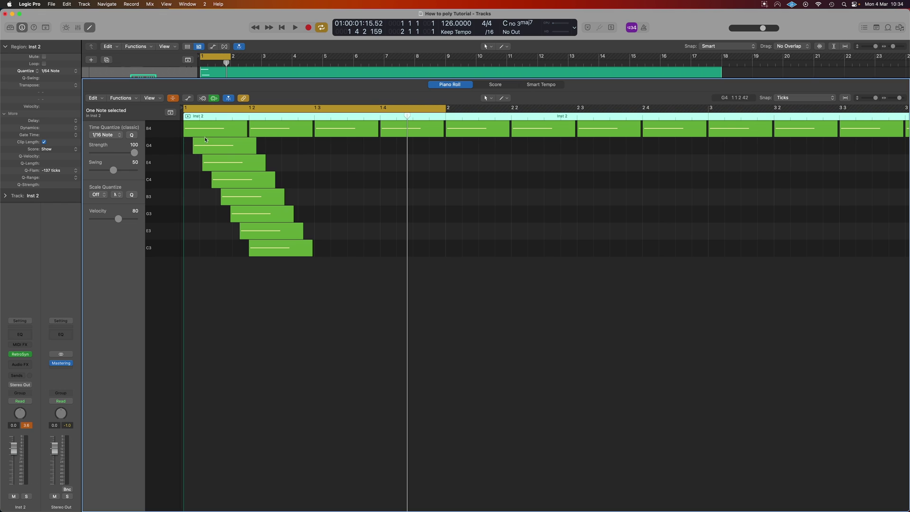
{"action": "left_click", "coordinate": [213, 127]}
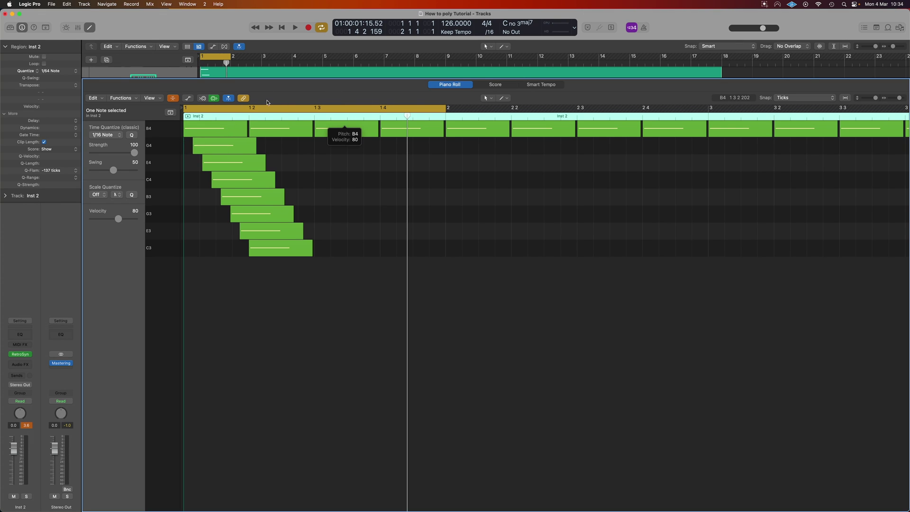
{"action": "key", "text": "e"}
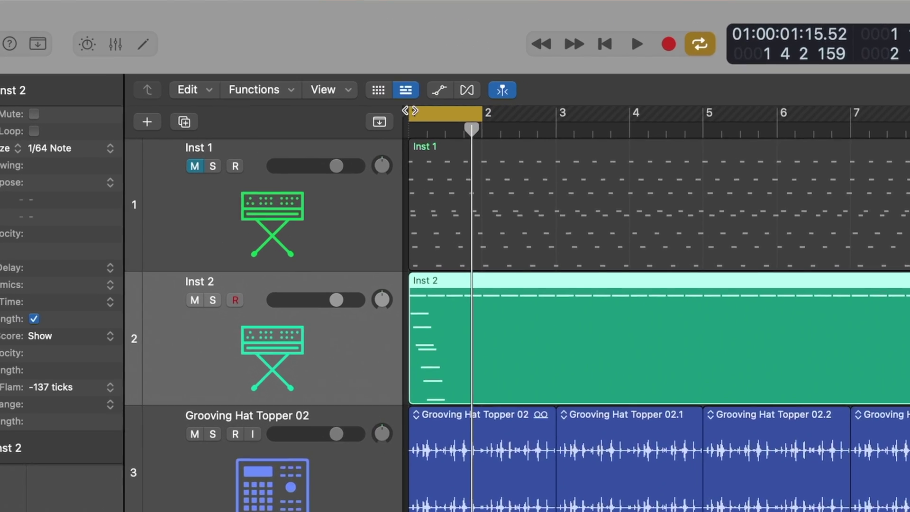
- Zoom into the Tracks area and drag the ruler to reveal the empty bar 0 before bar 1
{"action": "key", "text": "super+Right"}
{"action": "key", "text": "super+Right"}
{"action": "key", "text": "super+Right"}
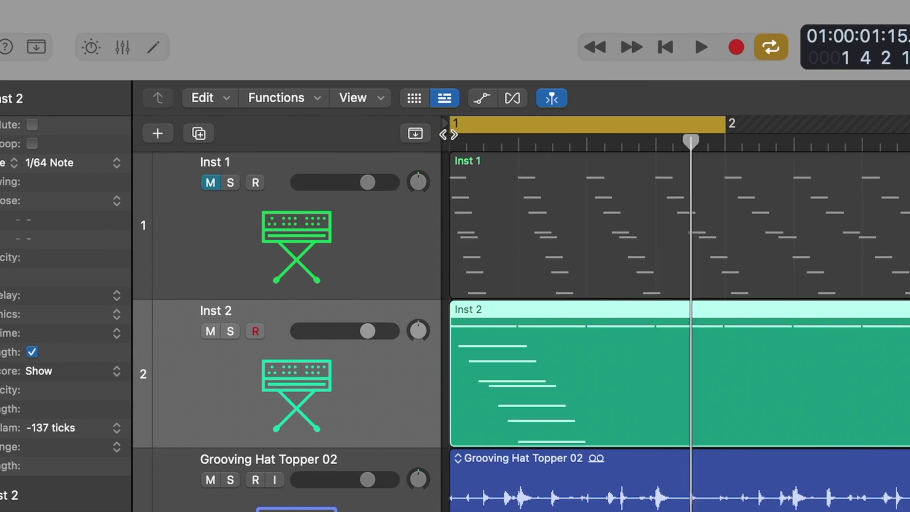
{"action": "left_click_drag", "start_coordinate": [446, 126], "coordinate": [469, 151]}
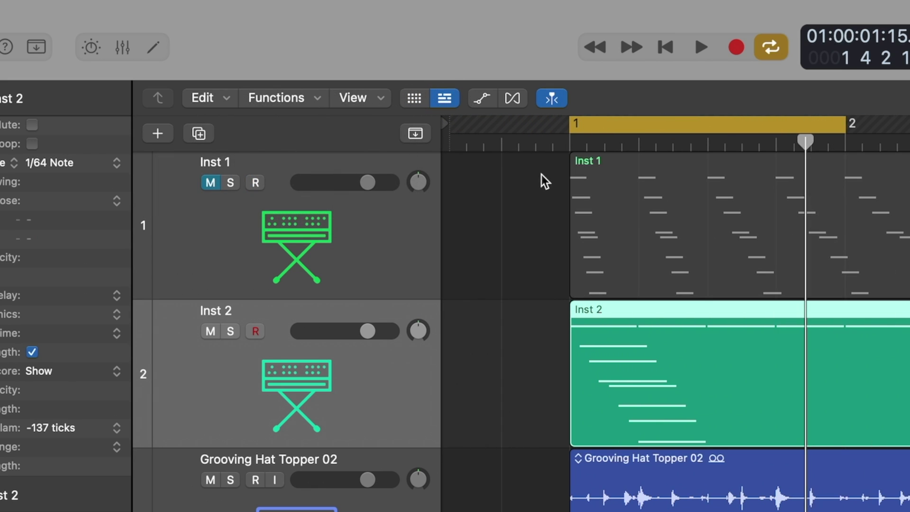
{"action": "left_click_drag", "start_coordinate": [442, 128], "coordinate": [204, 137]}
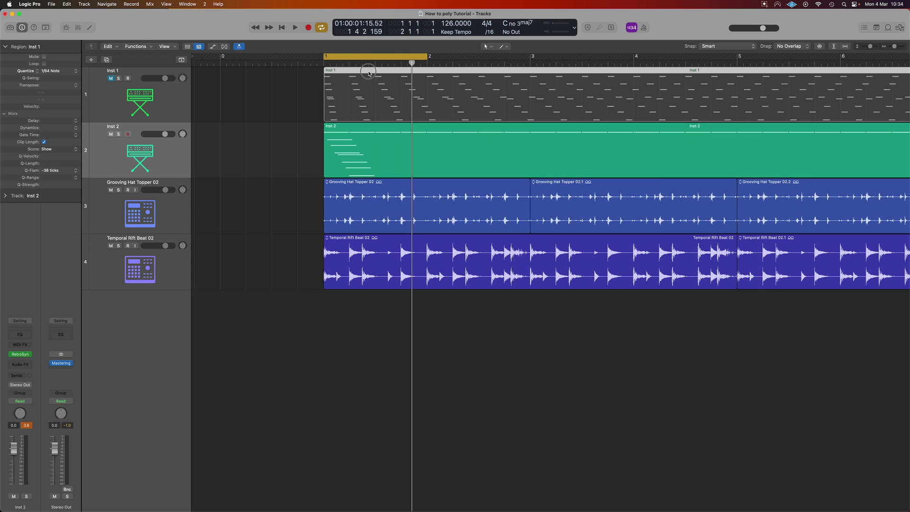
- In the reopened Inst 2 piano roll, create a cycle from bar 0 ending at 1 1 1 159
{"action": "key", "text": "p"}
{"action": "scroll", "coordinate": [295, 126], "scroll_direction": "left", "scroll_amount": 5}
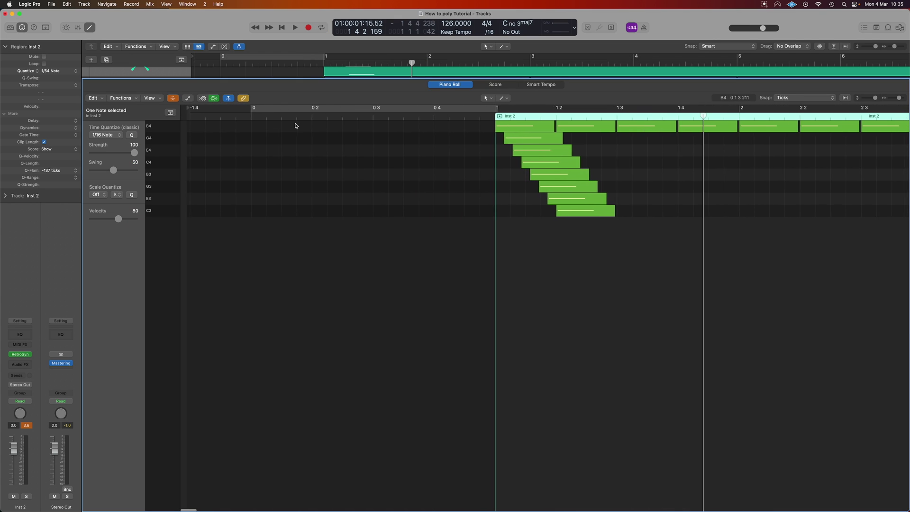
{"action": "left_click_drag", "start_coordinate": [245, 113], "coordinate": [493, 112]}
{"action": "scroll", "coordinate": [492, 123], "scroll_direction": "up", "scroll_amount": 5}
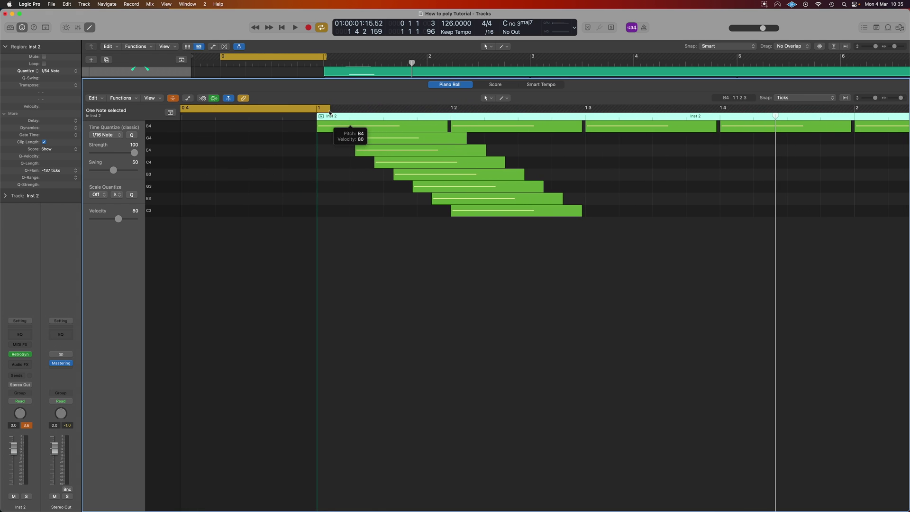
{"action": "left_click_drag", "start_coordinate": [329, 108], "coordinate": [354, 114]}
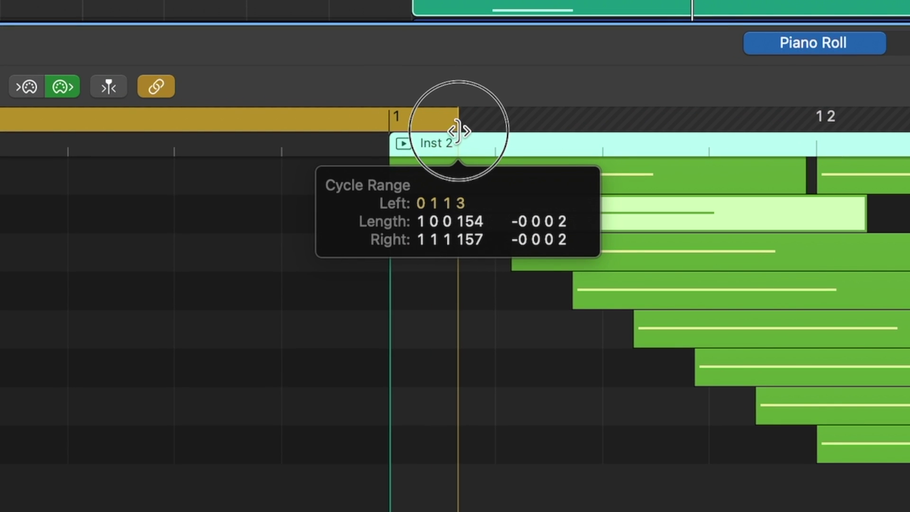
{"action": "left_click_drag", "start_coordinate": [457, 130], "coordinate": [458, 131]}
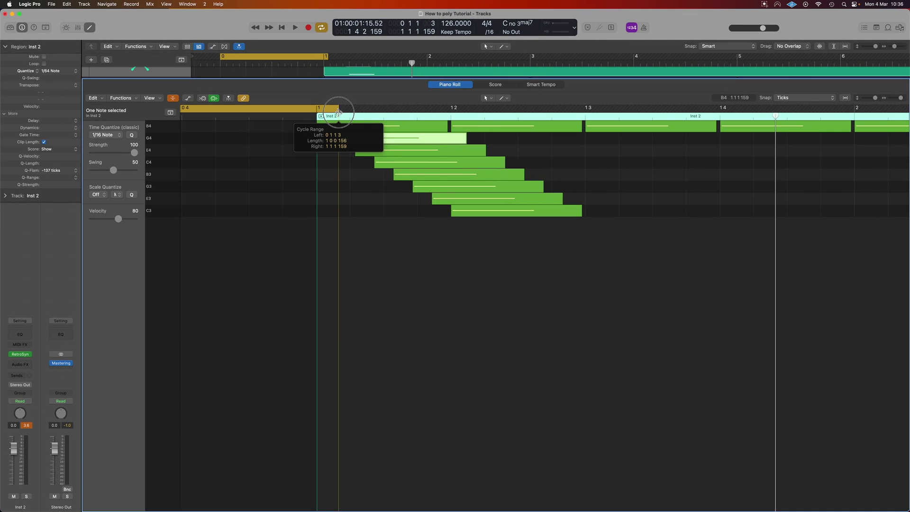
{"action": "left_click_drag", "start_coordinate": [338, 112], "coordinate": [338, 112]}
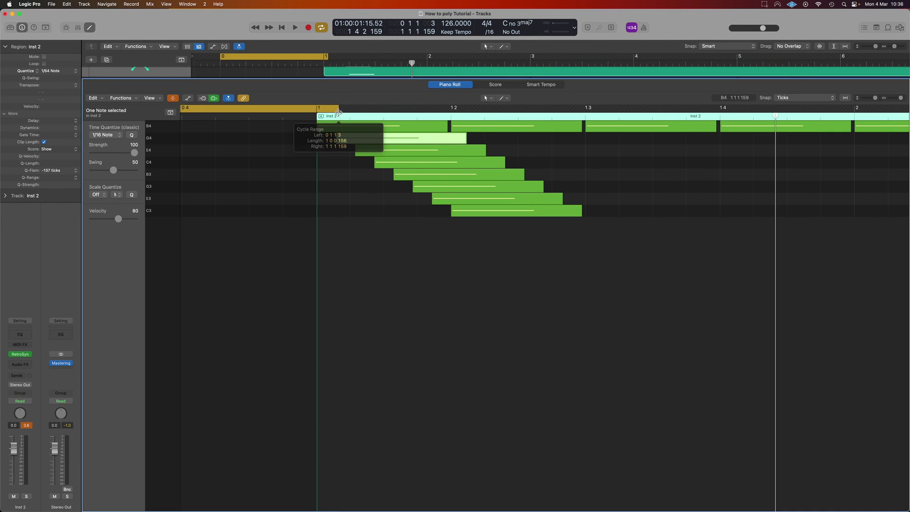
- Zoom out and check the cycle locator context menu, closing it unchanged
{"action": "key", "text": "super+Left"}
{"action": "key", "text": "super+Left"}
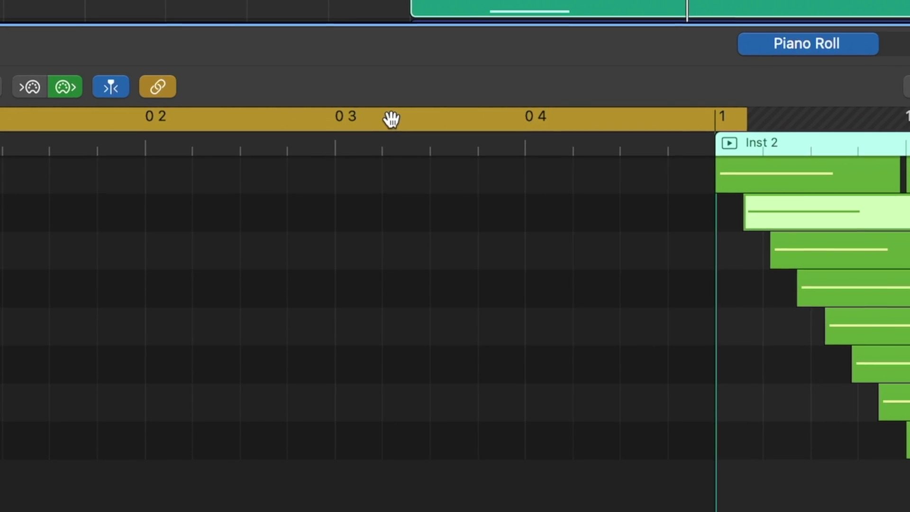
{"action": "right_click", "coordinate": [318, 109]}
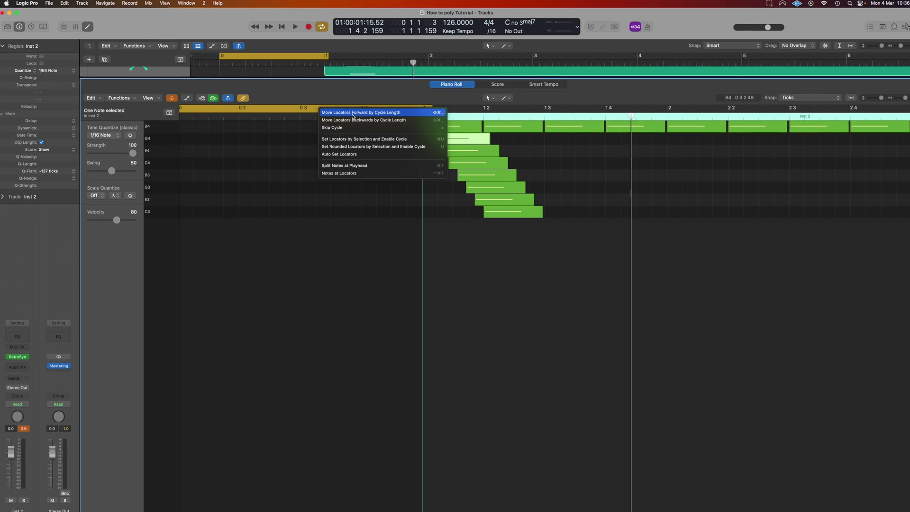
{"action": "left_click", "coordinate": [397, 94]}
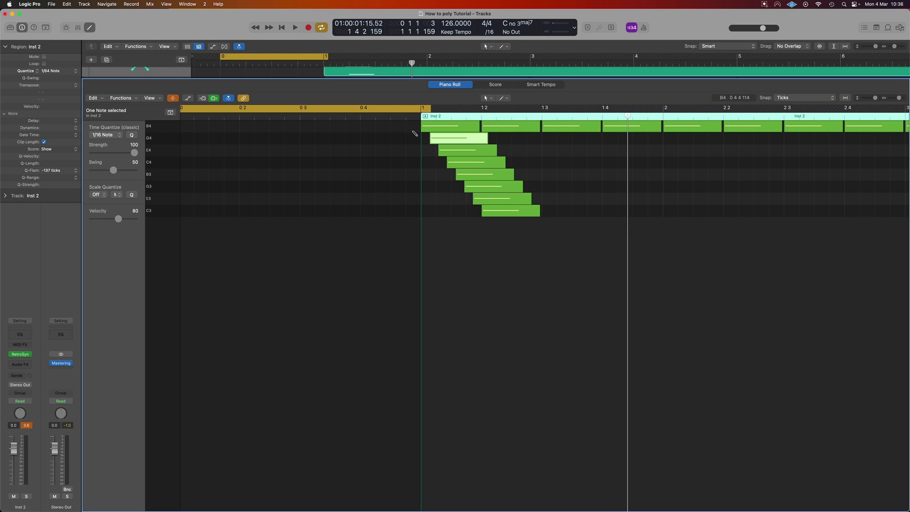
- Shift the cycle forward by its length, extend it to bar 3, and audition it
{"action": "key", "text": "super+shift+period"}
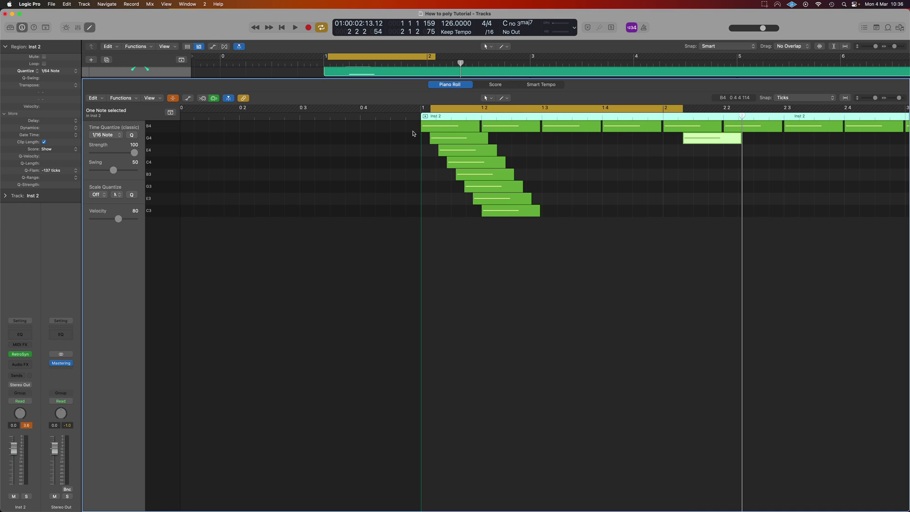
{"action": "key", "text": "z"}
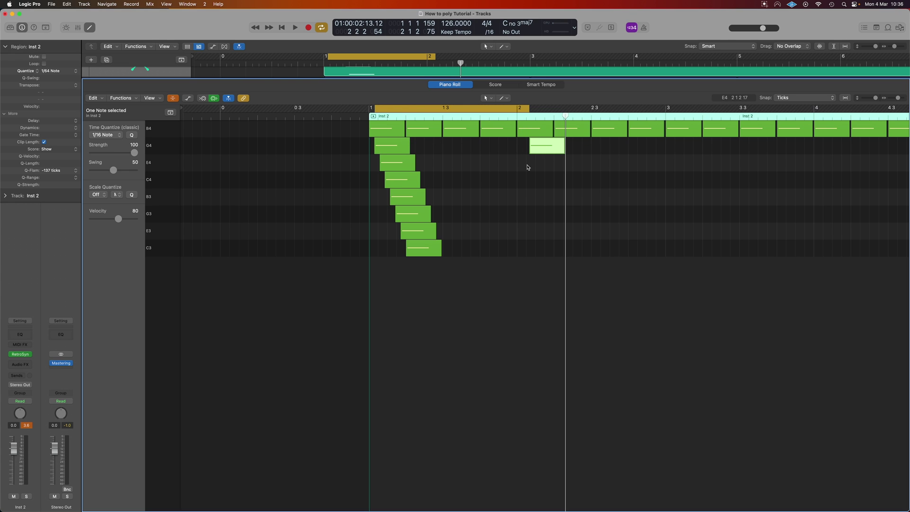
{"action": "key", "text": "space"}
{"action": "left_click_drag", "start_coordinate": [529, 108], "coordinate": [665, 108]}
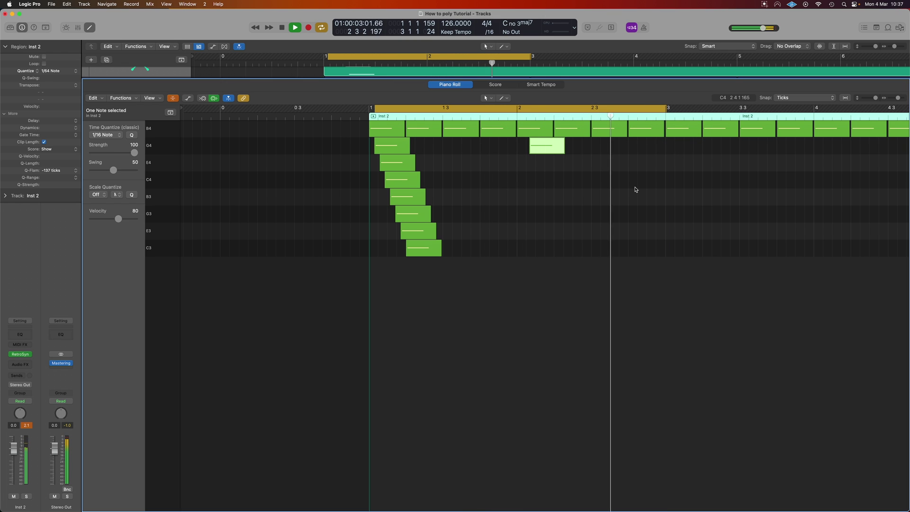
{"action": "key", "text": "space"}
- Open the Inst 1 region's notes in the Piano Roll
{"action": "left_click", "coordinate": [452, 169], "text": "ctrl+alt"}
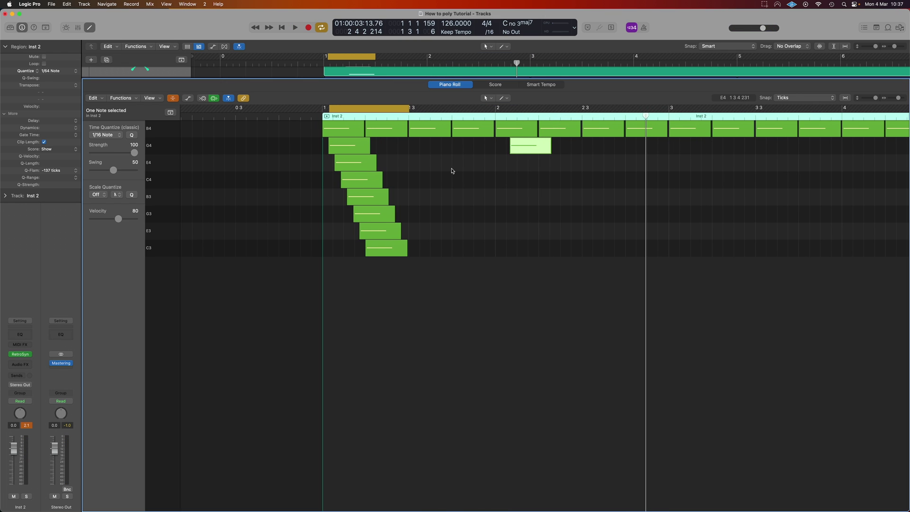
{"action": "scroll", "coordinate": [387, 76], "scroll_direction": "up", "scroll_amount": 2}
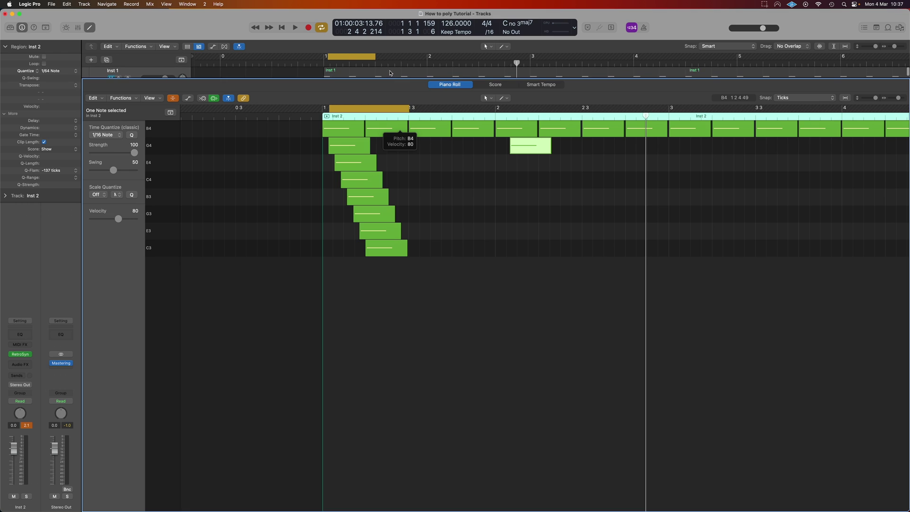
{"action": "left_click", "coordinate": [389, 72]}
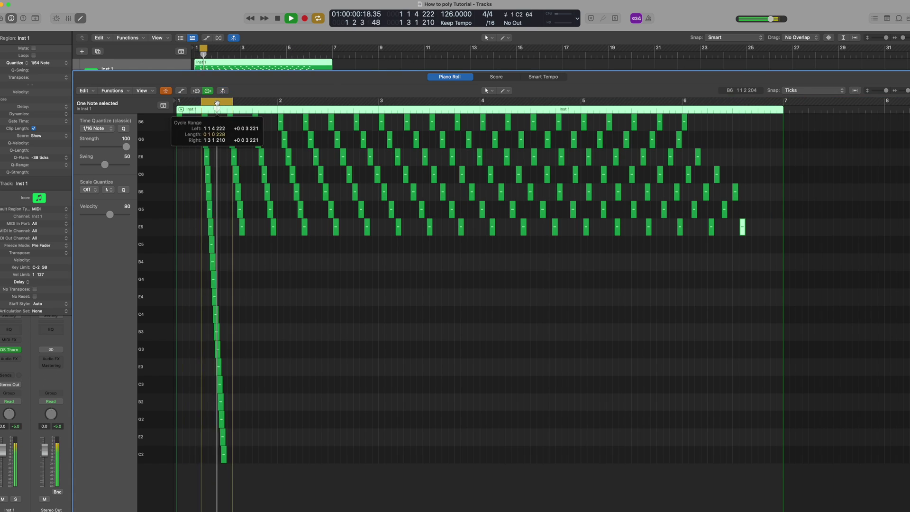
- Shift the stretched cycle forward one cycle length and paste the C4 note at the right locator
{"action": "left_click_drag", "start_coordinate": [219, 102], "coordinate": [752, 101]}
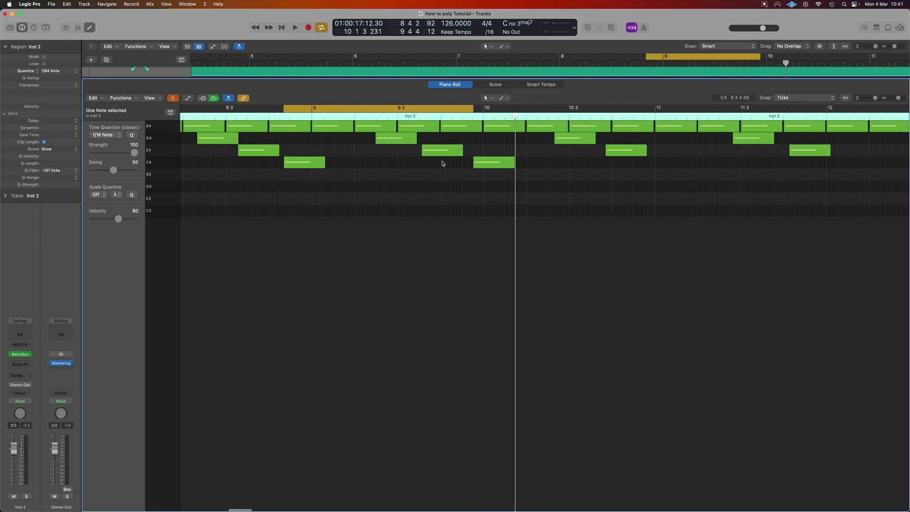
{"action": "scroll", "coordinate": [582, 199], "scroll_direction": "right", "scroll_amount": 2}
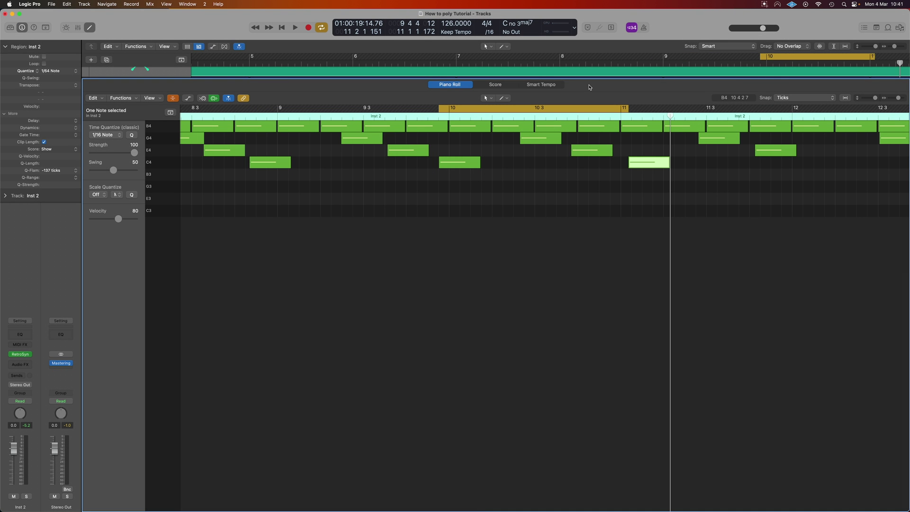
{"action": "key", "text": "shift+super+period"}
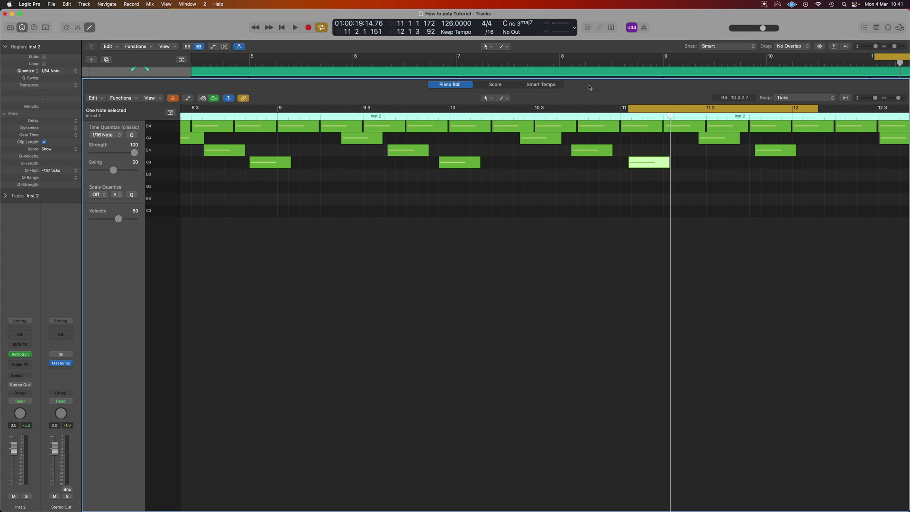
{"action": "key", "text": "ctrl+period"}
{"action": "key", "text": "super+v"}
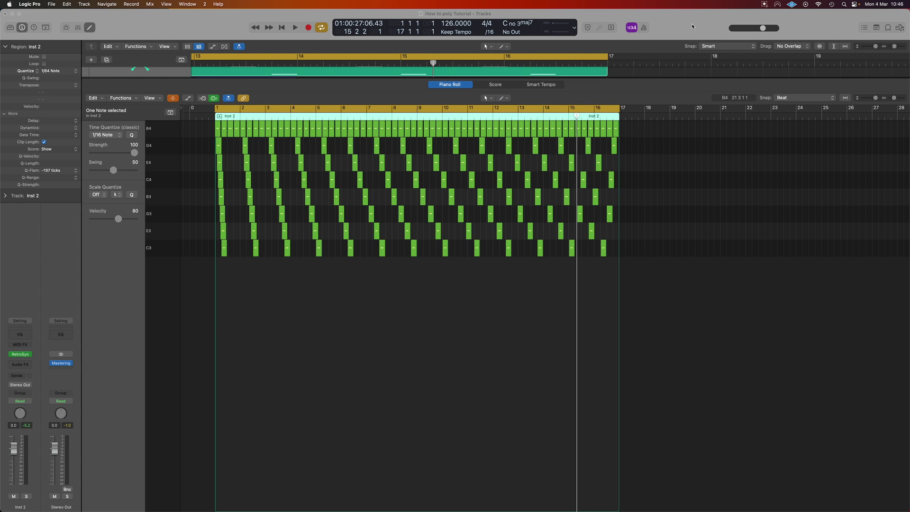
{"action": "left_click", "coordinate": [611, 89]}
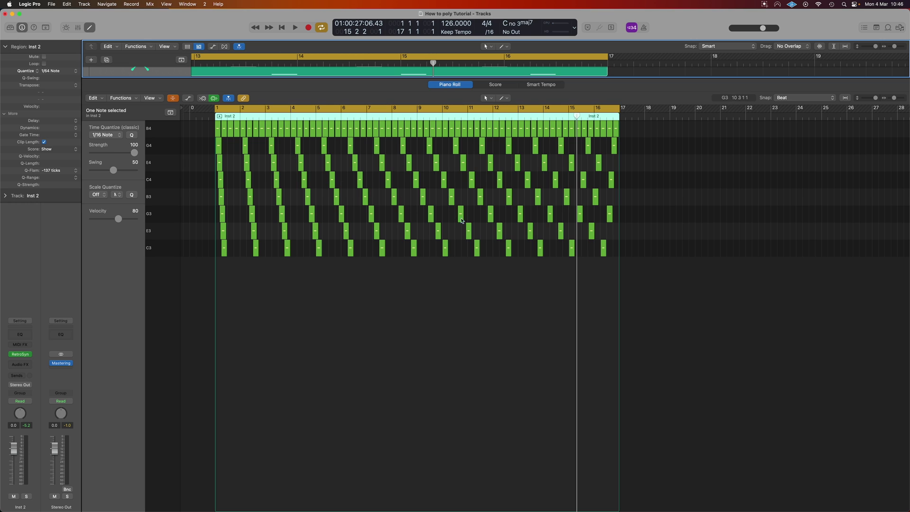
- Delete all B4 notes after the first one
{"action": "key", "text": "super+Right"}
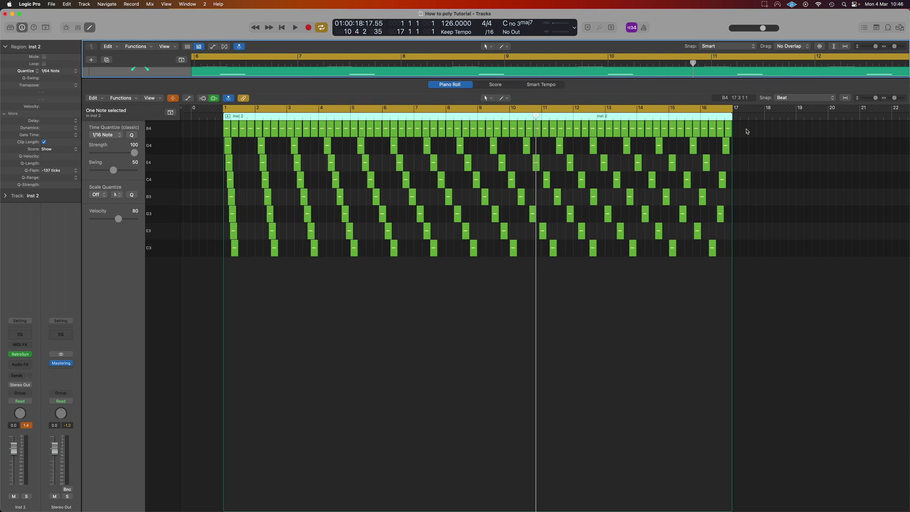
{"action": "left_click_drag", "start_coordinate": [746, 131], "coordinate": [313, 131]}
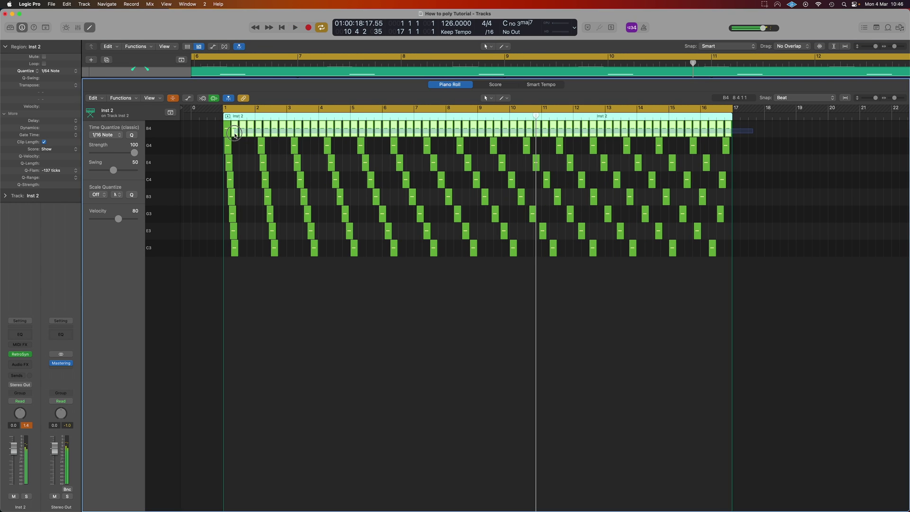
{"action": "left_click_drag", "start_coordinate": [236, 132], "coordinate": [235, 134]}
{"action": "key", "text": "Delete"}
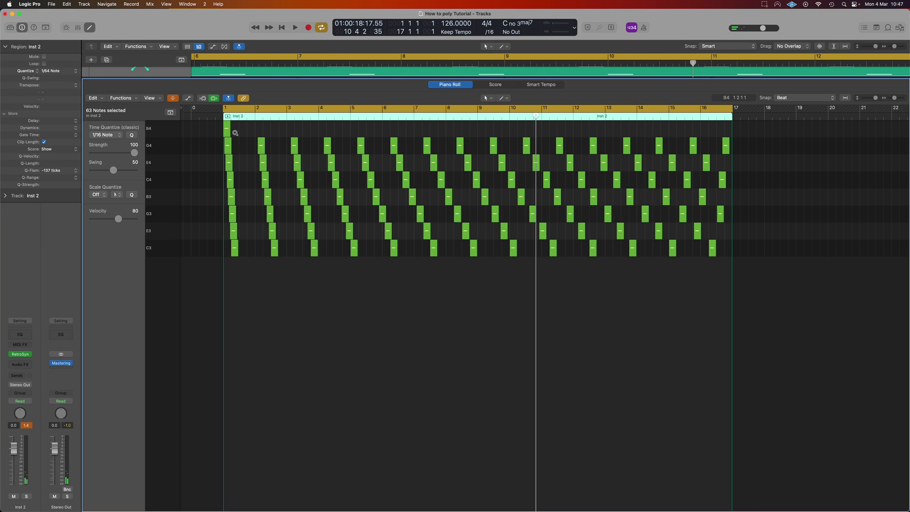
- Repeat the remaining B4 note 64 times with Beat adjustment and zoom out
{"action": "key", "text": "super+Right"}
{"action": "left_click", "coordinate": [238, 126]}
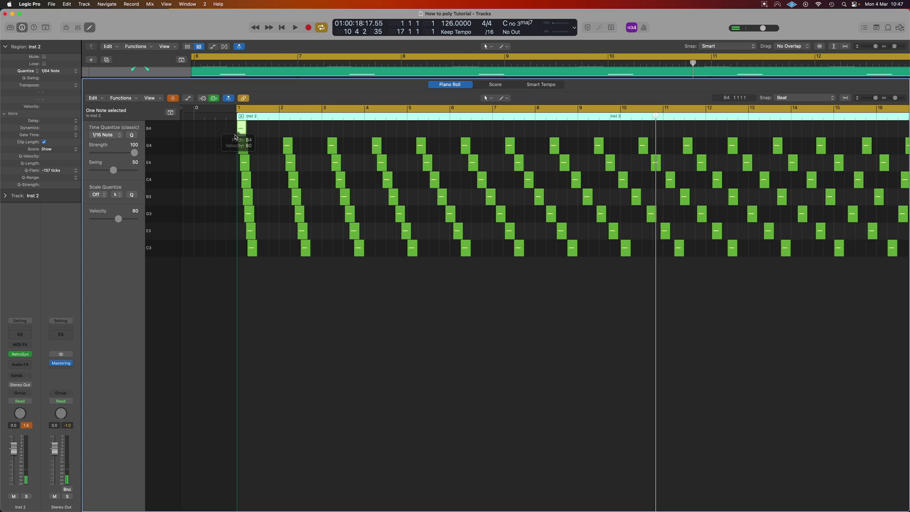
{"action": "left_click", "coordinate": [94, 98]}
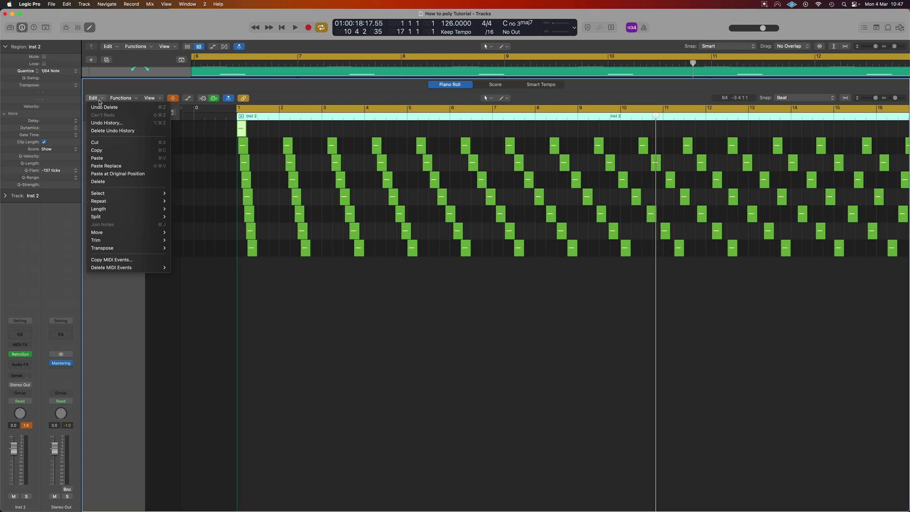
{"action": "left_click", "coordinate": [178, 209]}
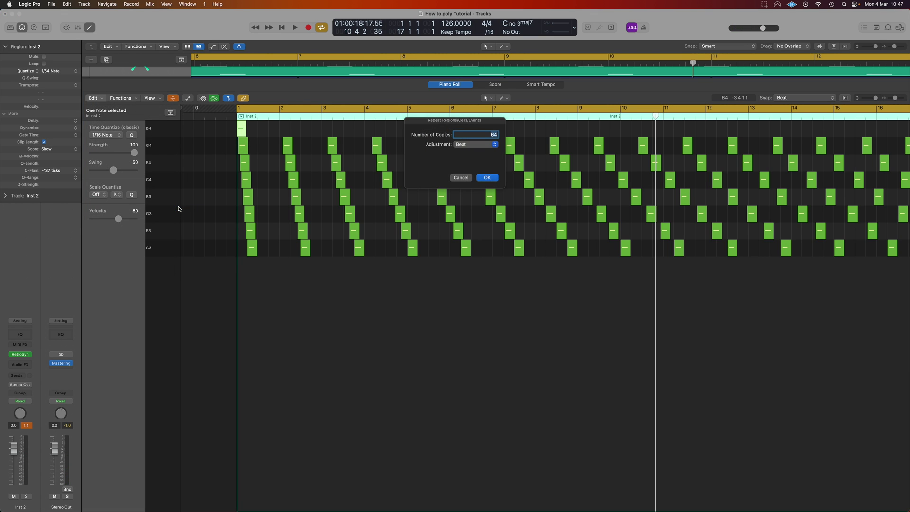
{"action": "left_click", "coordinate": [472, 145]}
{"action": "left_click", "coordinate": [469, 144]}
{"action": "key", "text": "Return"}
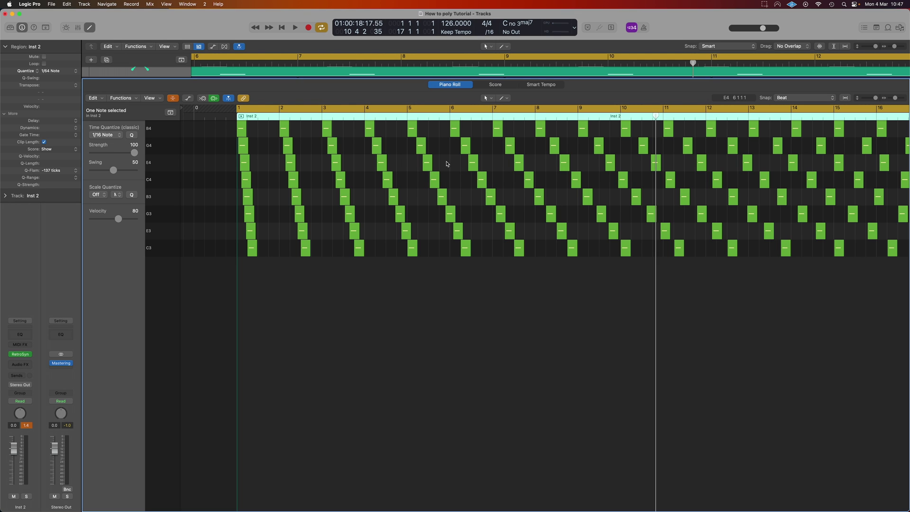
{"action": "left_click", "coordinate": [443, 163], "text": "ctrl+alt"}
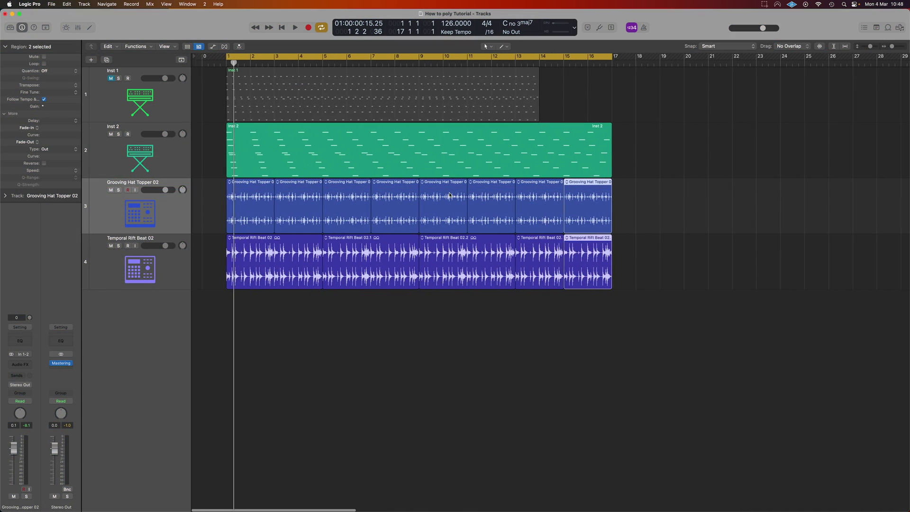
- Shorten the Inst 2 region so it ends at bar 9
{"action": "scroll", "coordinate": [268, 159], "scroll_direction": "right", "scroll_amount": 1}
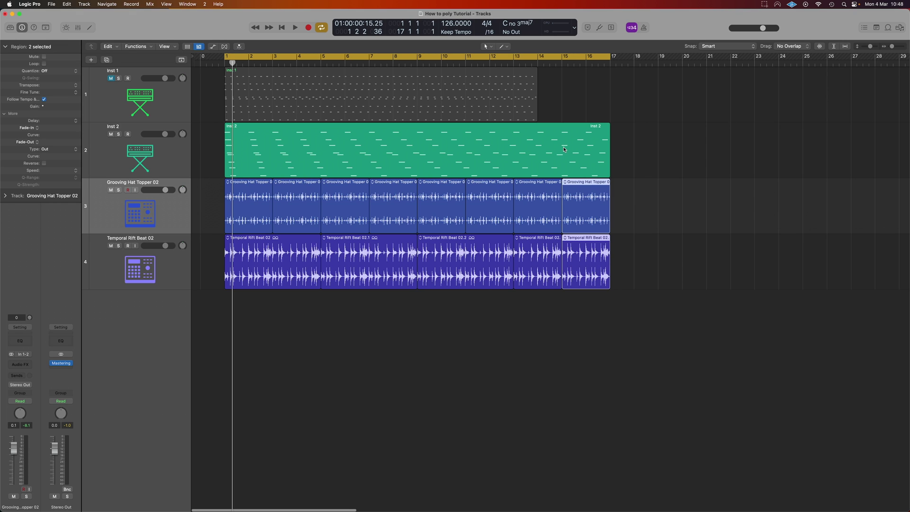
{"action": "left_click_drag", "start_coordinate": [608, 173], "coordinate": [417, 173]}
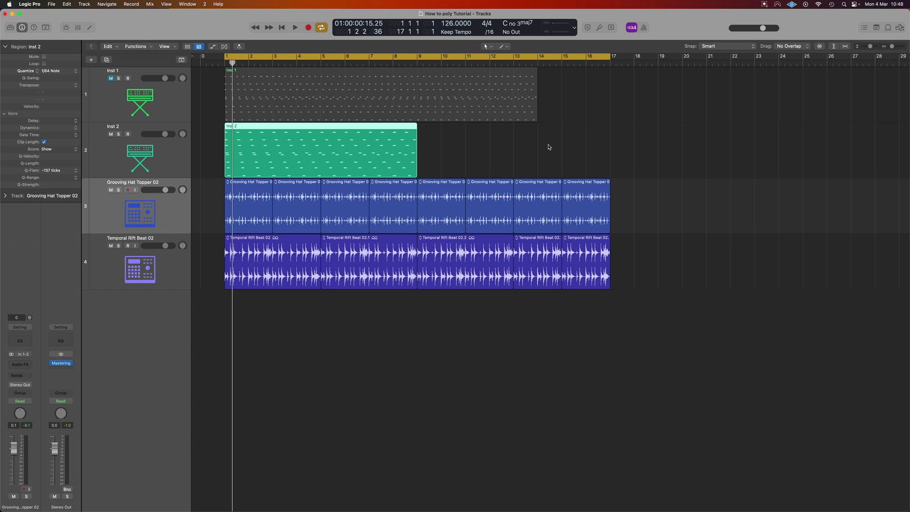
- Trim the Inst 2 region to end at bar 5 and loop it out to bar 17
{"action": "key", "text": "space"}
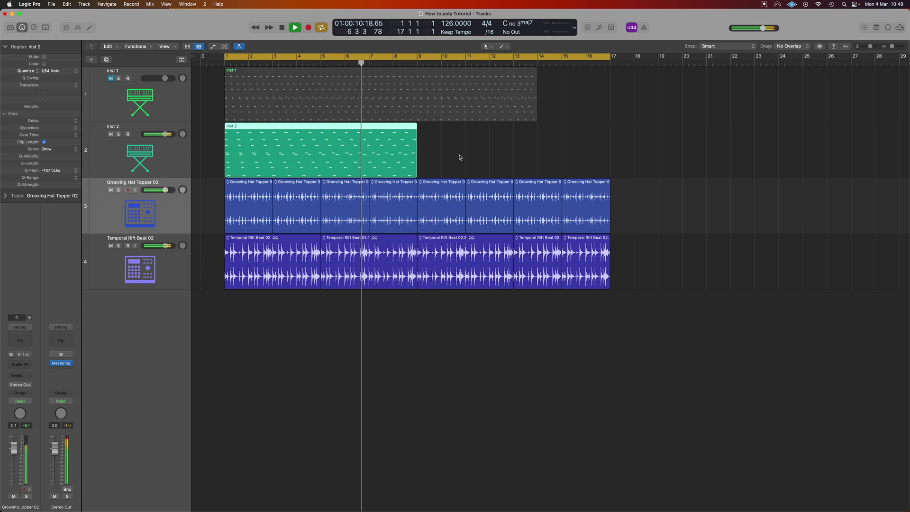
{"action": "left_click_drag", "start_coordinate": [415, 175], "coordinate": [320, 173]}
{"action": "key", "text": "Return"}
{"action": "key", "text": "space"}
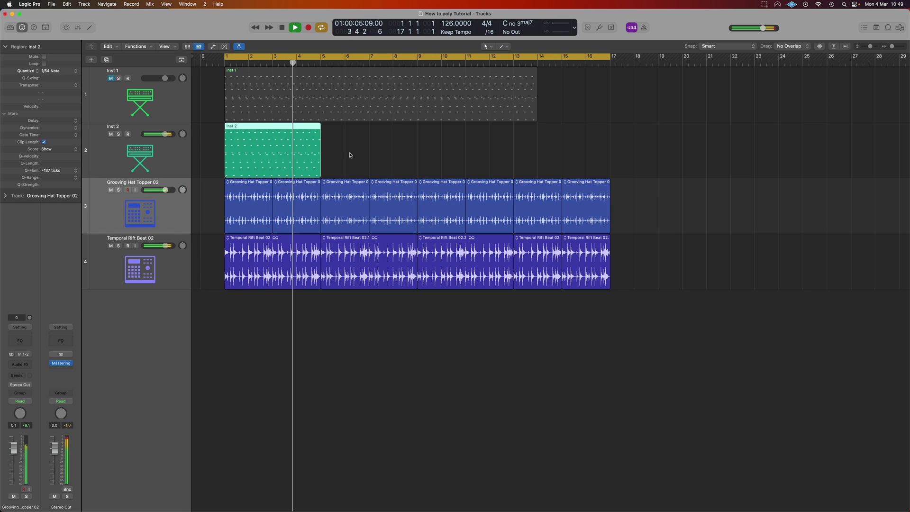
{"action": "left_click_drag", "start_coordinate": [324, 128], "coordinate": [609, 134]}
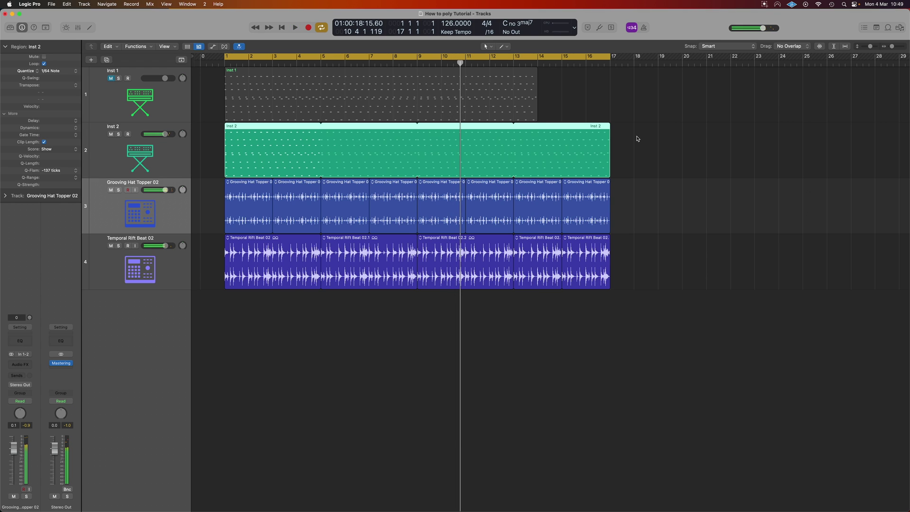
- Unmute Inst 1, audition it soloed, then take it out of solo
{"action": "left_click", "coordinate": [111, 78]}
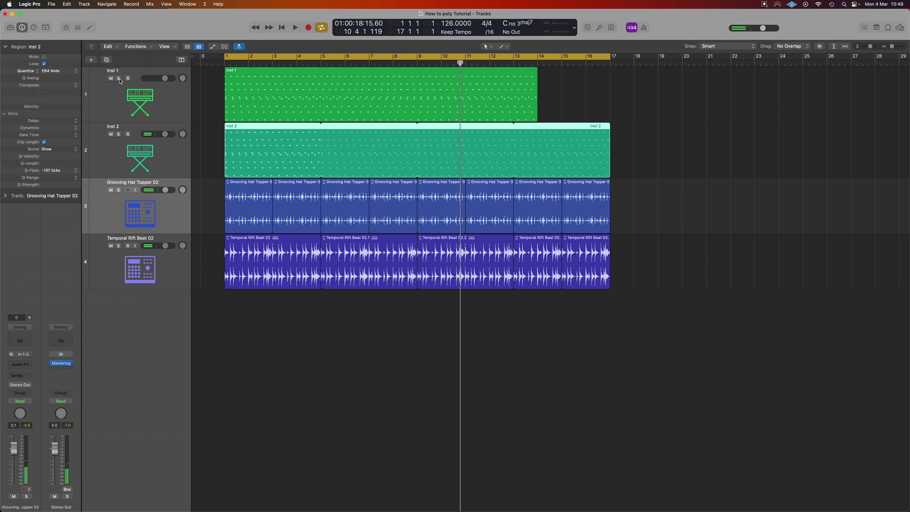
{"action": "left_click", "coordinate": [119, 78]}
{"action": "key", "text": "space"}
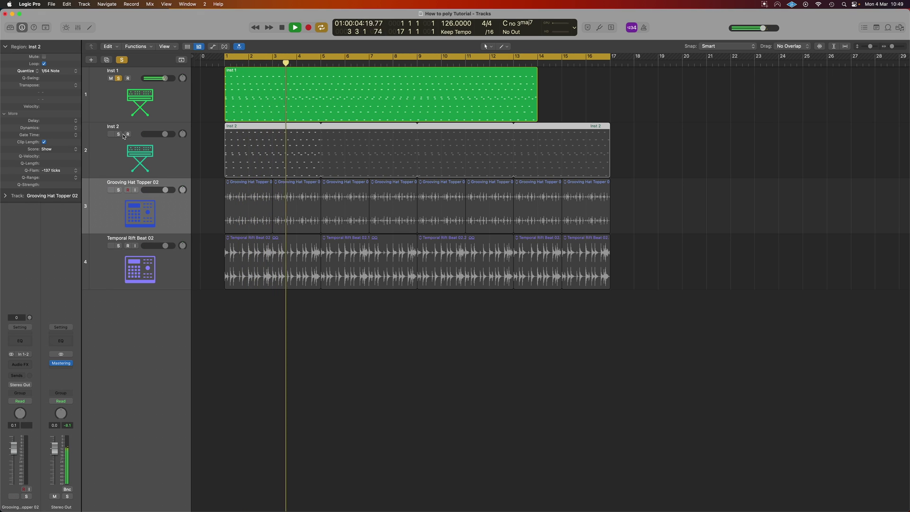
{"action": "key", "text": "space"}
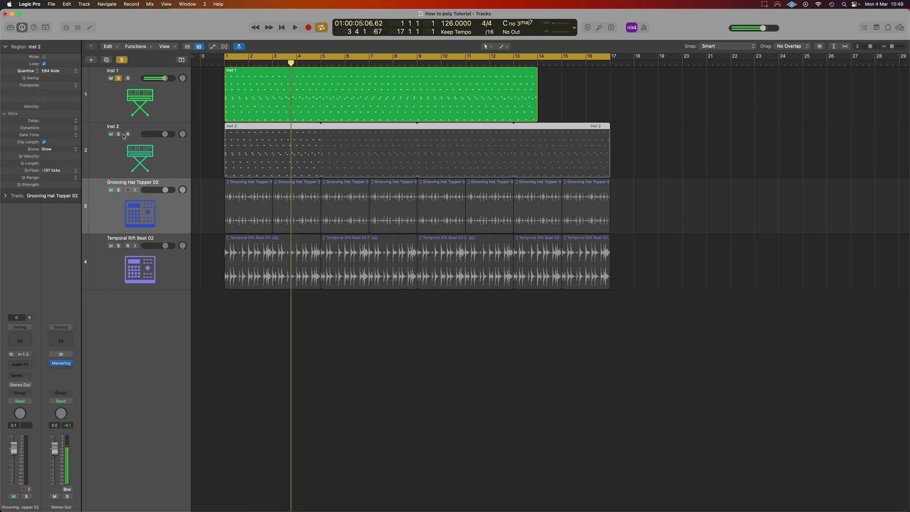
{"action": "left_click", "coordinate": [119, 79]}
- Solo the Inst 2 track and show the Mixer
{"action": "left_click", "coordinate": [122, 138]}
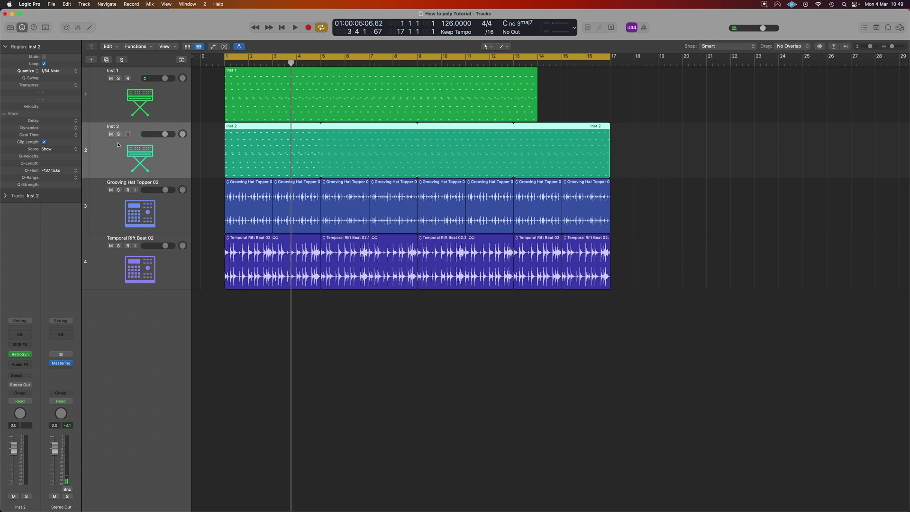
{"action": "left_click", "coordinate": [119, 134]}
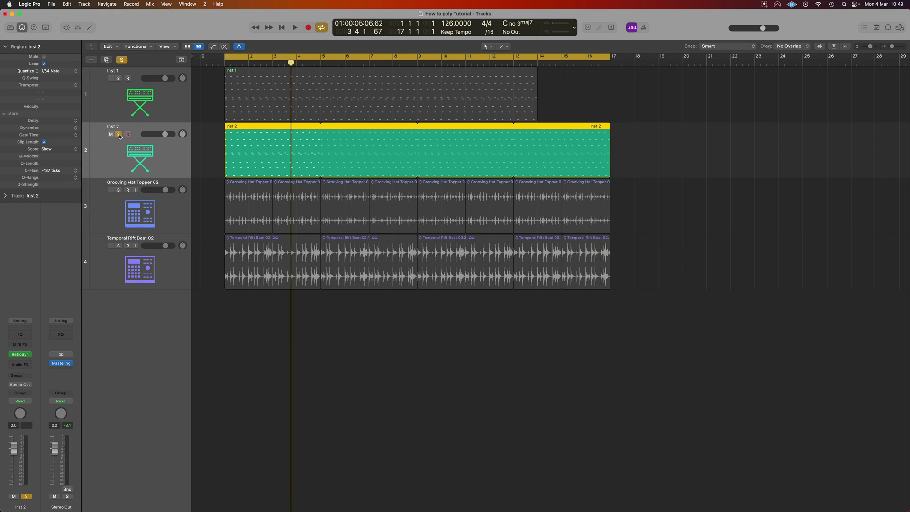
{"action": "key", "text": "x"}
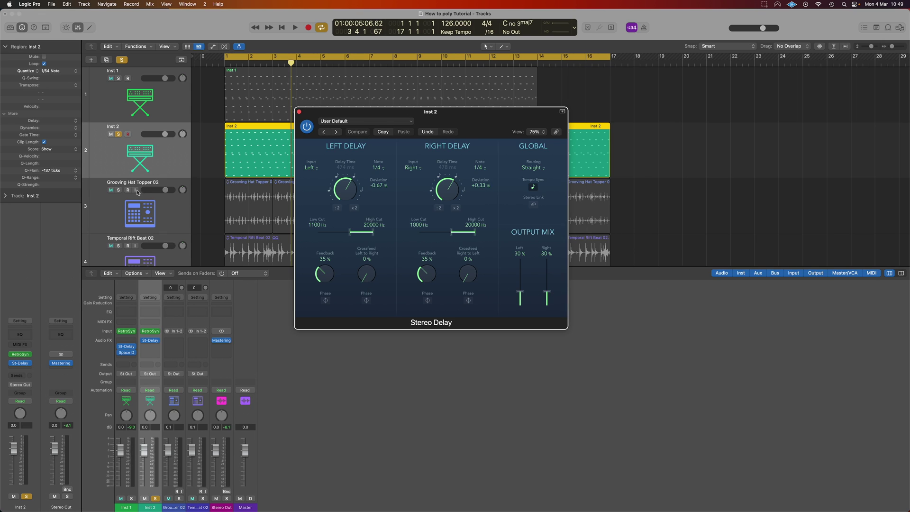
- Copy Inst 1's Space D reverb onto Inst 2 after its Stereo Delay, then close the delay window
{"action": "key", "text": "space"}
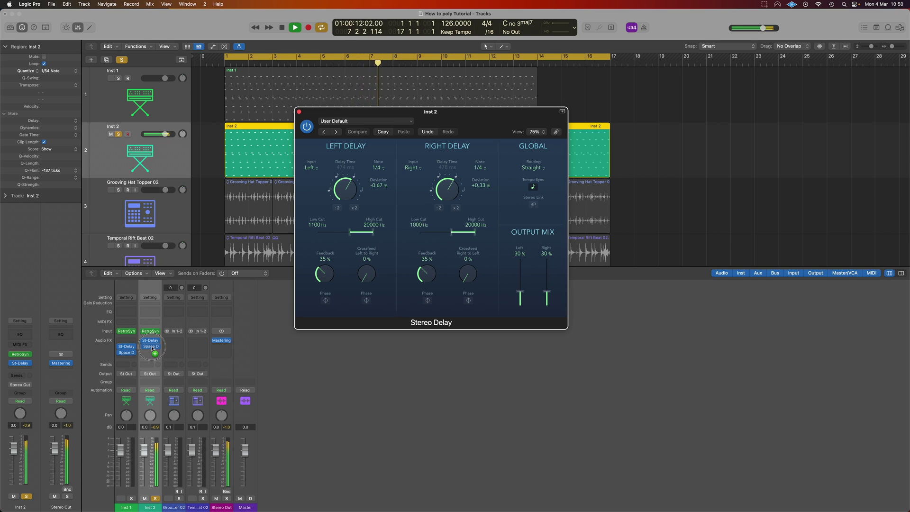
{"action": "left_click_drag", "start_coordinate": [152, 348], "coordinate": [151, 348]}
{"action": "key", "text": "space"}
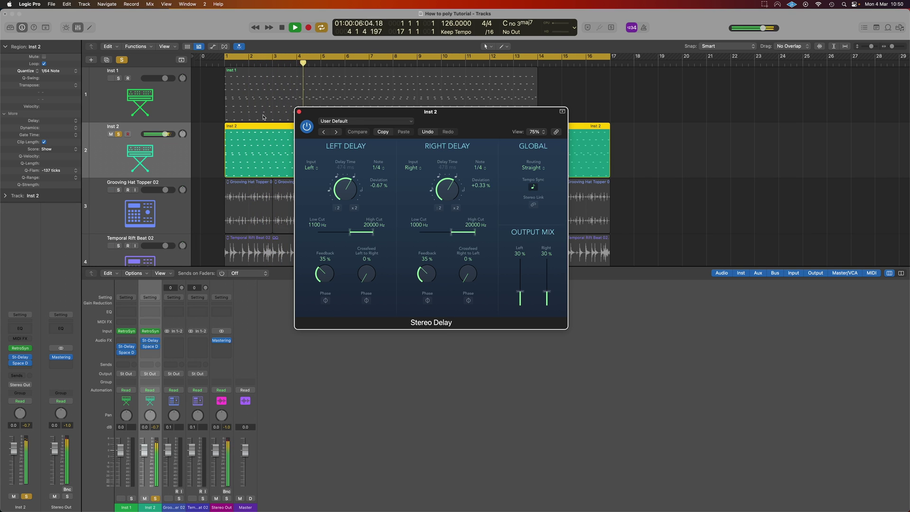
{"action": "left_click", "coordinate": [299, 113]}
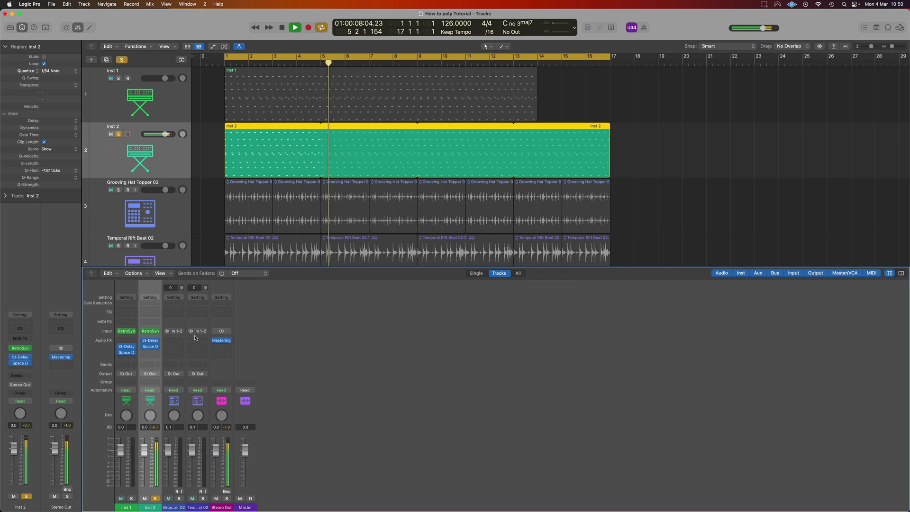
- Shorten Inst 2's Retro Synth amp envelope decay to about 20 ms while auditioning playback
{"action": "key", "text": "space"}
{"action": "left_click", "coordinate": [150, 331]}
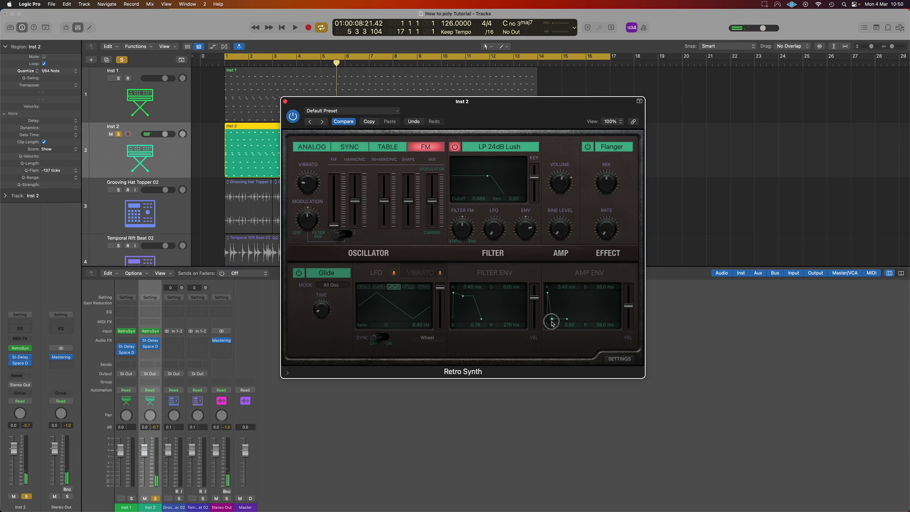
{"action": "key", "text": "space"}
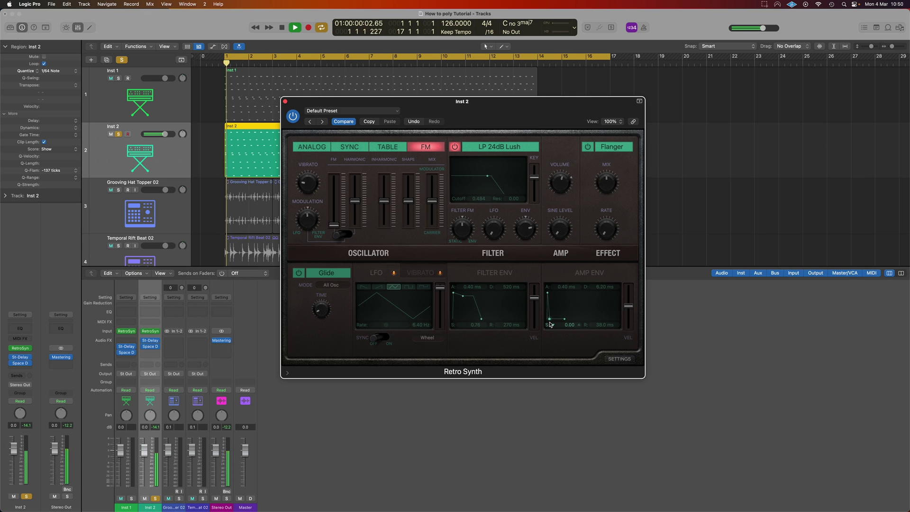
{"action": "left_click_drag", "start_coordinate": [550, 319], "coordinate": [553, 322]}
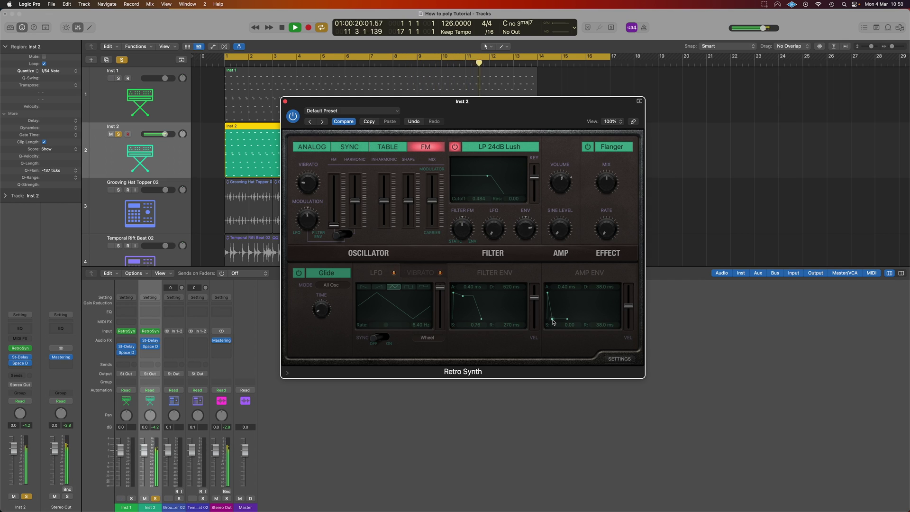
{"action": "left_click", "coordinate": [285, 102]}
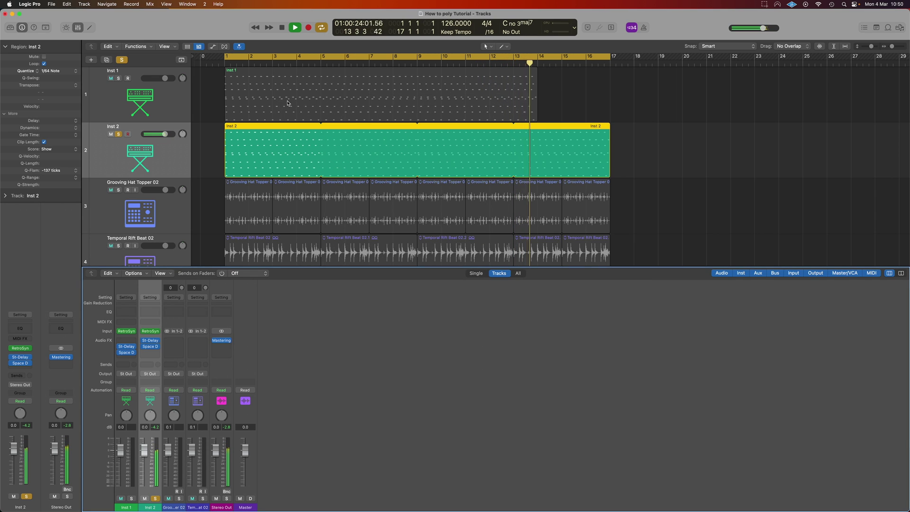